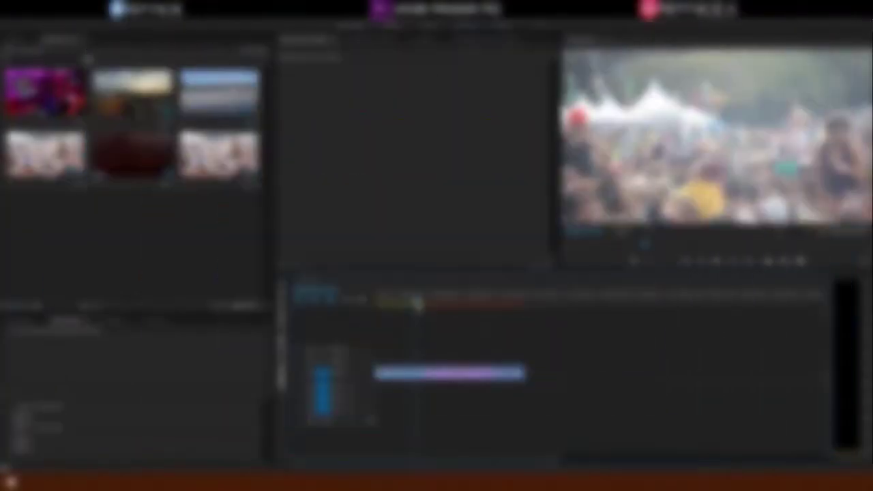
# - Alt-drag the V1 crowd clip up to make copies on V2 and V3, then select the V3 copy
pyautogui.click(404, 376)
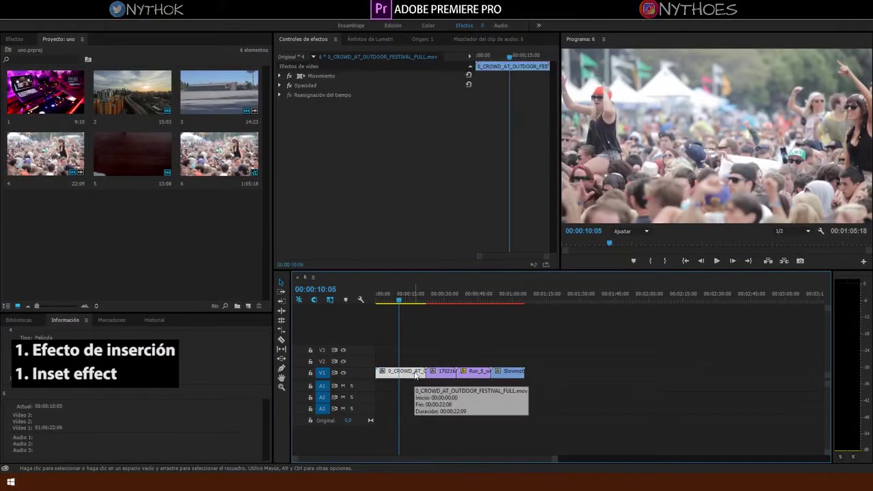
pyautogui.moveTo(405, 374)
pyautogui.mouseDown()
pyautogui.moveTo(420, 365)
pyautogui.moveTo(417, 352)
pyautogui.mouseUp()
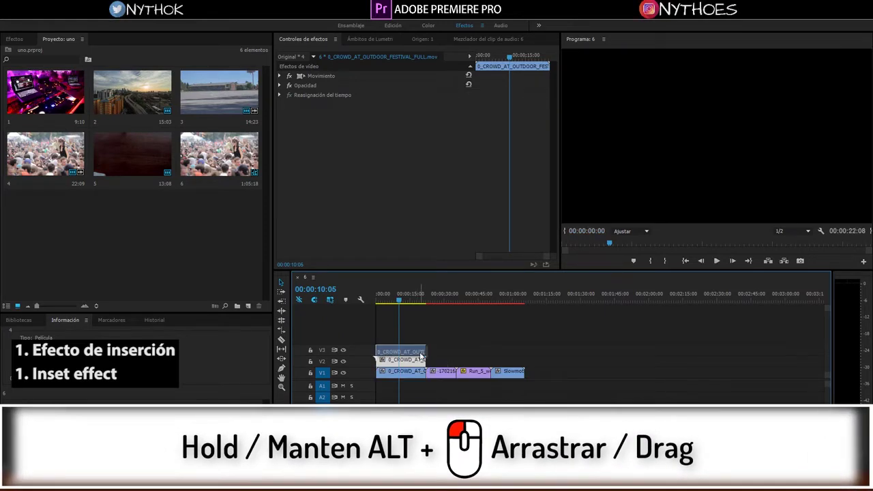
pyautogui.click(411, 353)
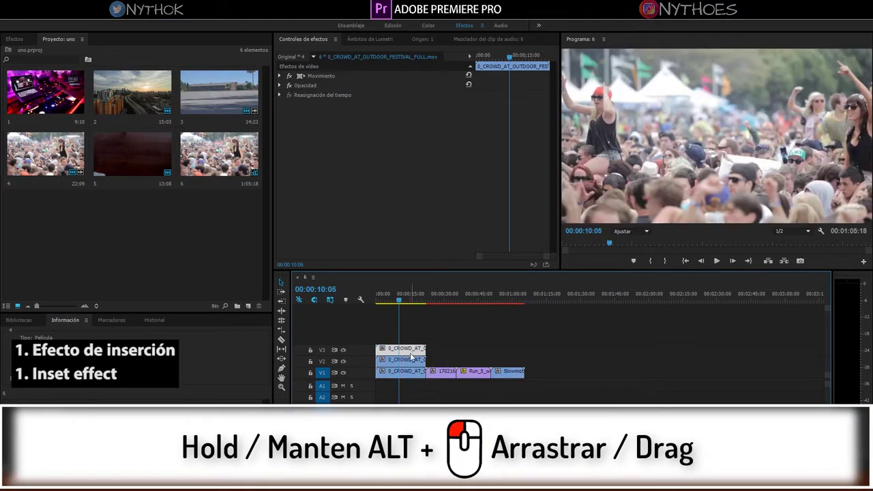
pyautogui.click(410, 363)
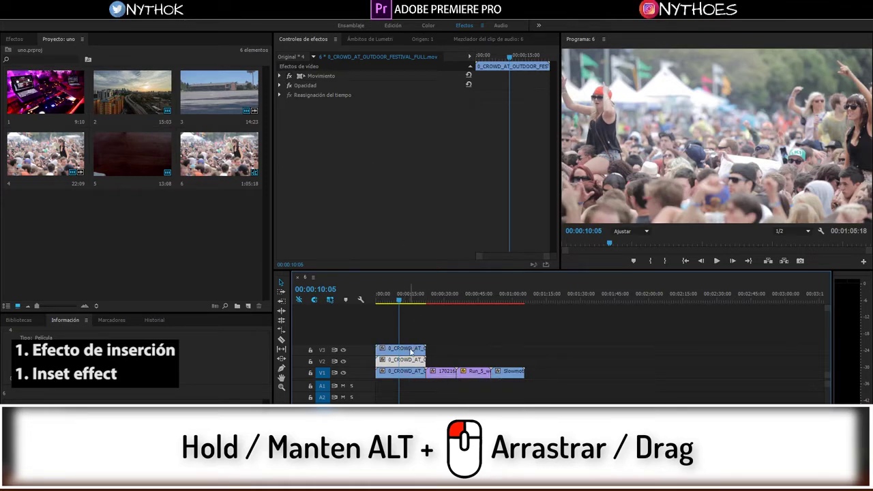
pyautogui.click(411, 349)
# - Scale the top crowd copy to 50% and the middle copy to 75%
pyautogui.click(280, 76)
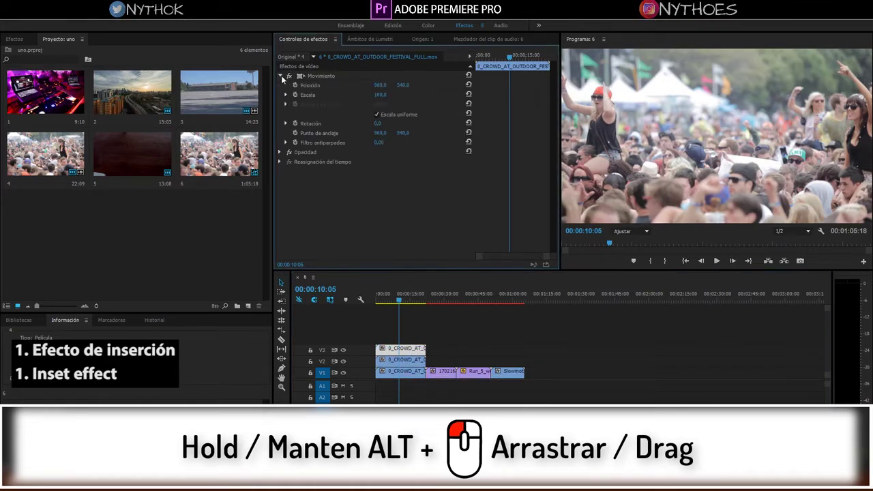
pyautogui.click(380, 95)
pyautogui.write('50')
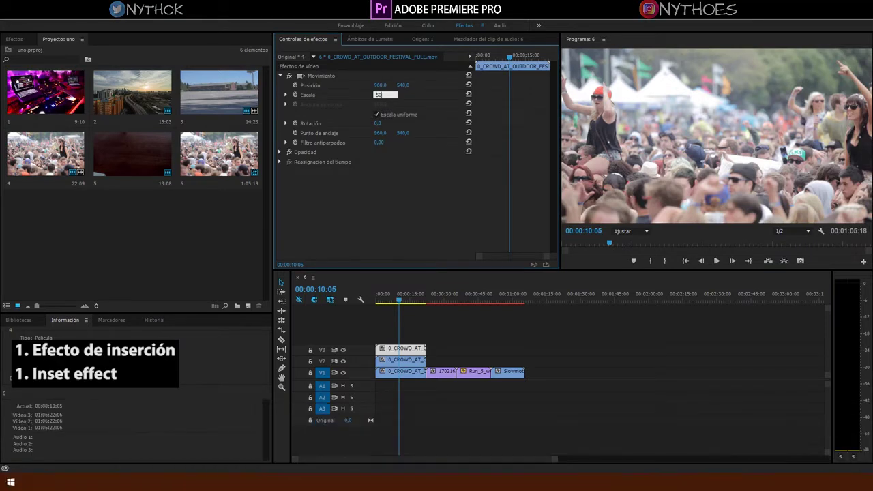
pyautogui.press('Return')
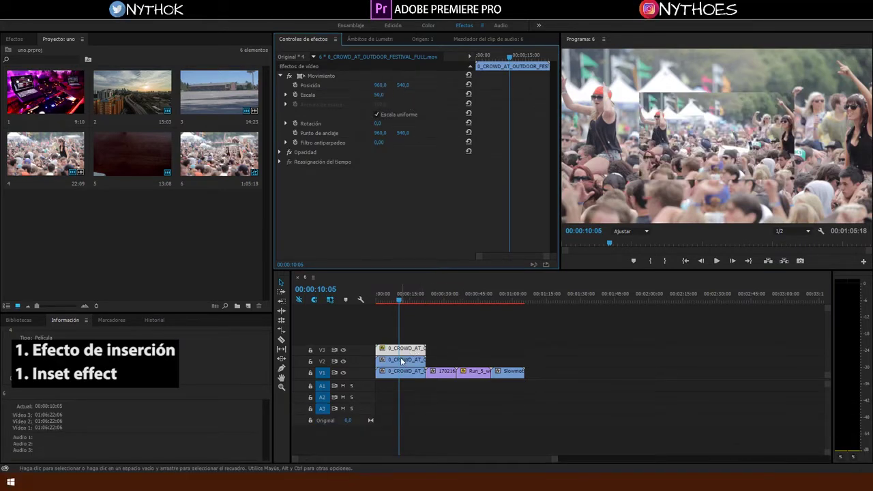
pyautogui.click(401, 360)
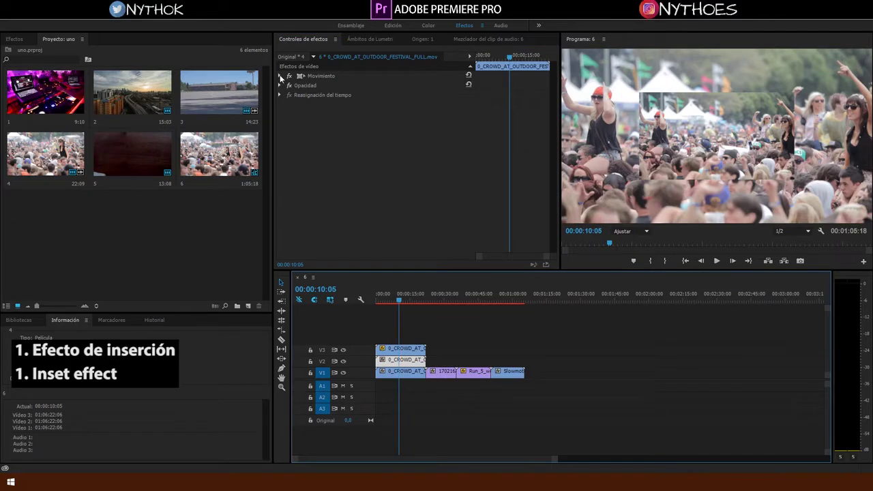
pyautogui.click(280, 76)
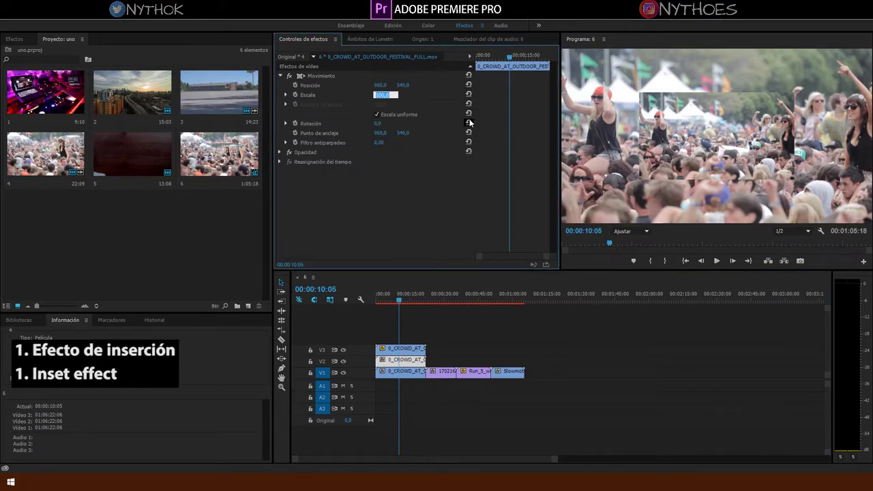
pyautogui.write('75')
pyautogui.press('Return')
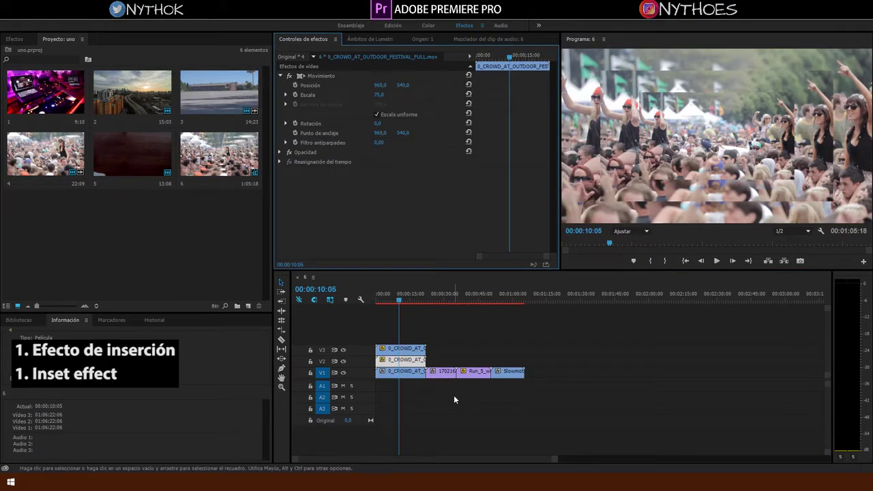
# - Trim the middle crowd copy to start later, previewing the stacked insets around 00:00:08:20
pyautogui.moveTo(396, 294); pyautogui.dragTo(392, 303)
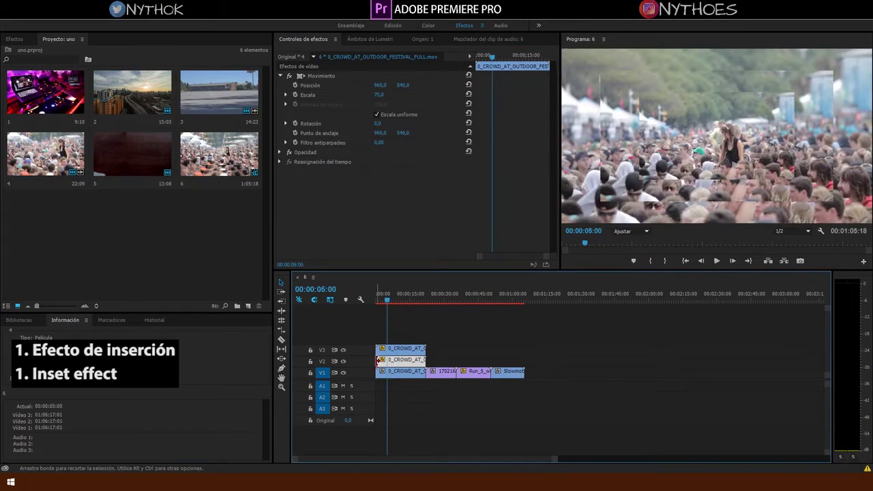
pyautogui.moveTo(378, 360); pyautogui.dragTo(394, 349)
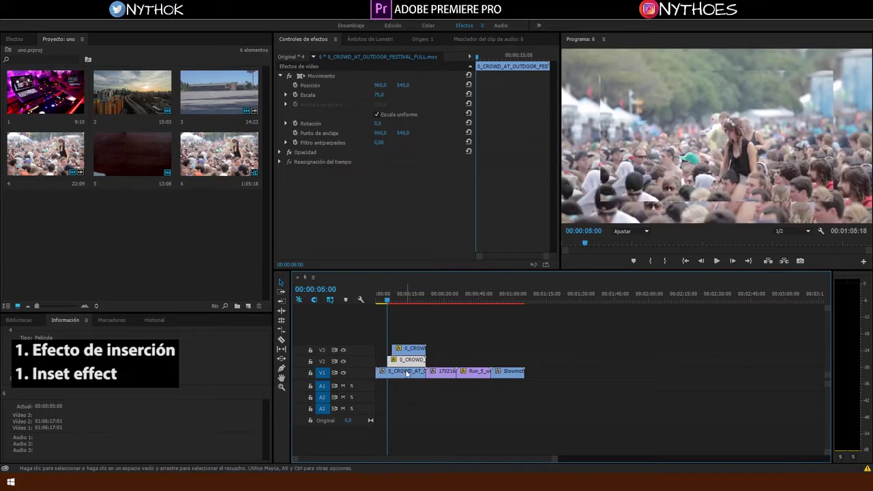
pyautogui.moveTo(387, 303); pyautogui.dragTo(395, 302)
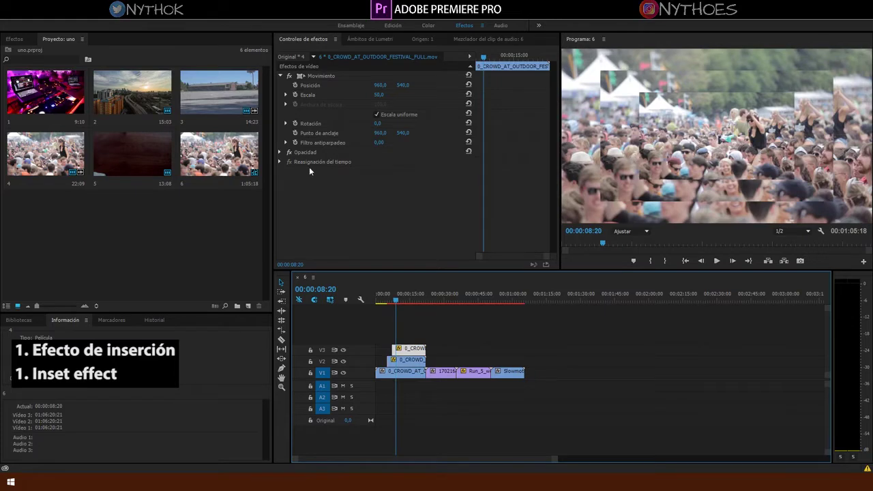
pyautogui.click(280, 152)
pyautogui.click(390, 179)
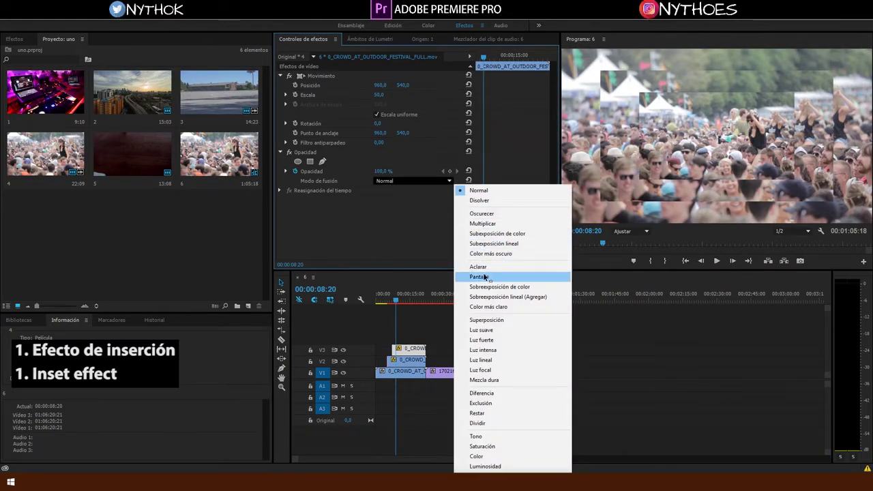
pyautogui.click(484, 277)
pyautogui.click(403, 181)
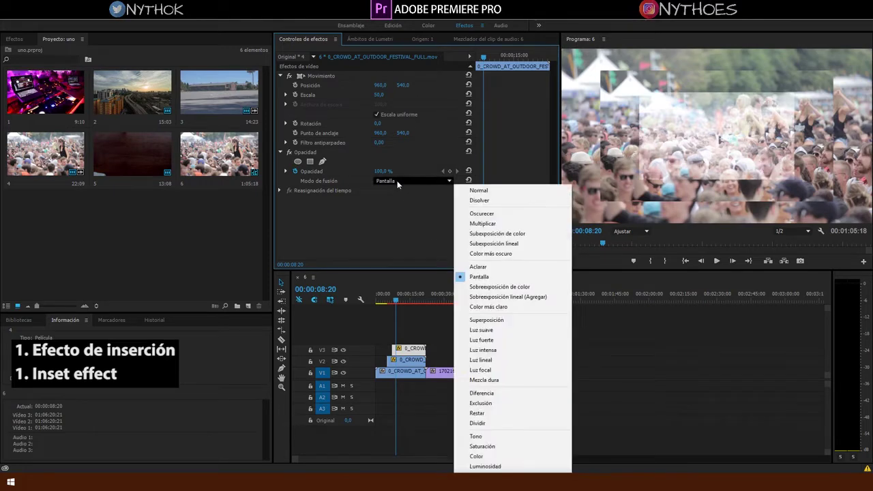
pyautogui.click(480, 287)
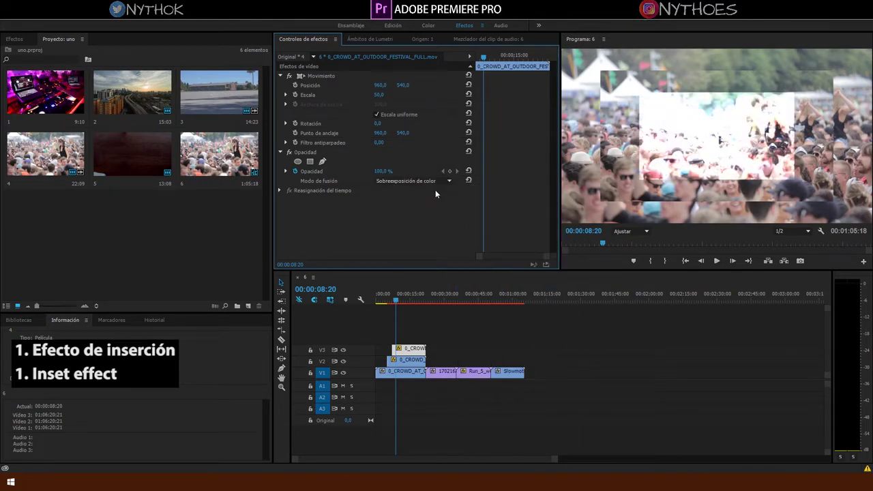
pyautogui.click(437, 182)
pyautogui.click(482, 266)
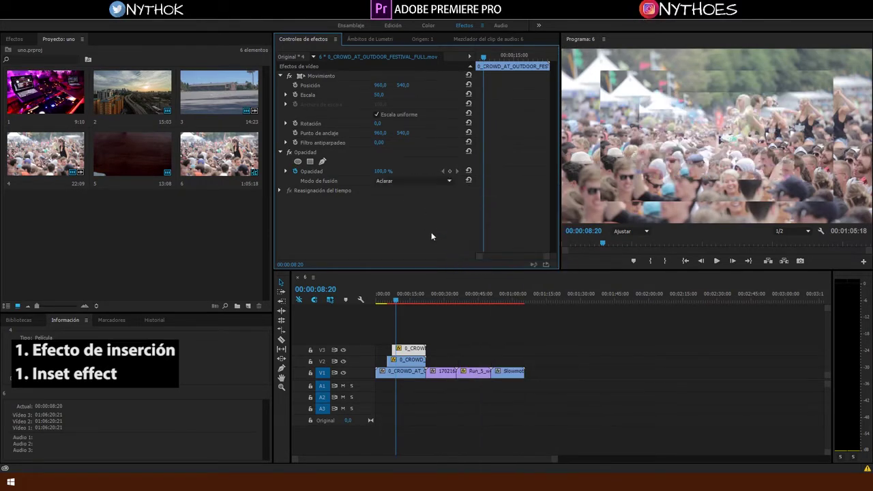
pyautogui.click(401, 181)
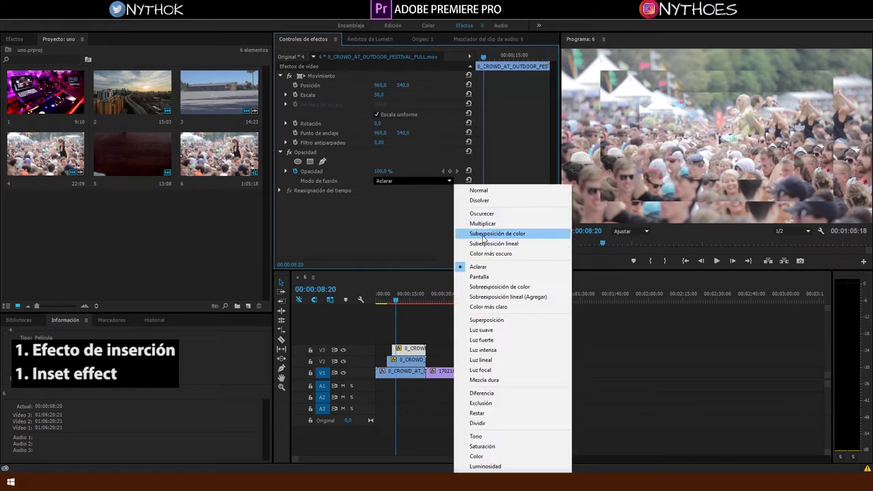
pyautogui.click(464, 229)
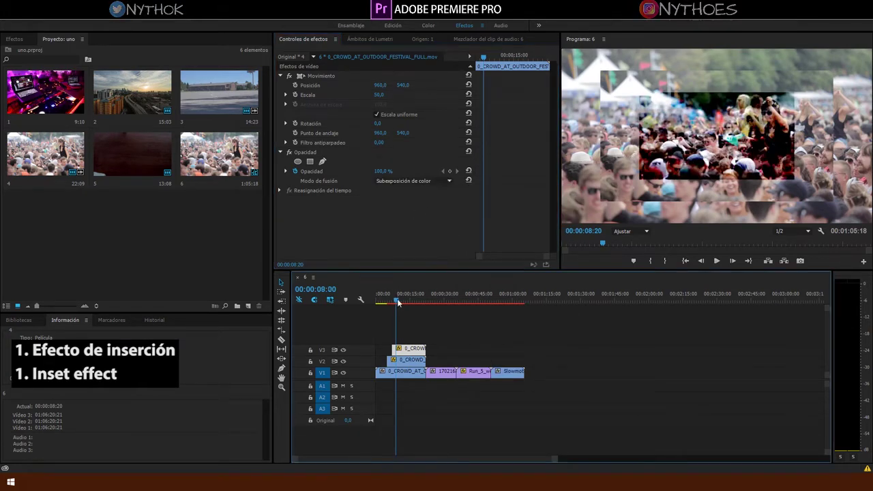
pyautogui.moveTo(395, 300)
pyautogui.mouseDown()
pyautogui.moveTo(406, 299)
pyautogui.moveTo(397, 300)
pyautogui.mouseUp()
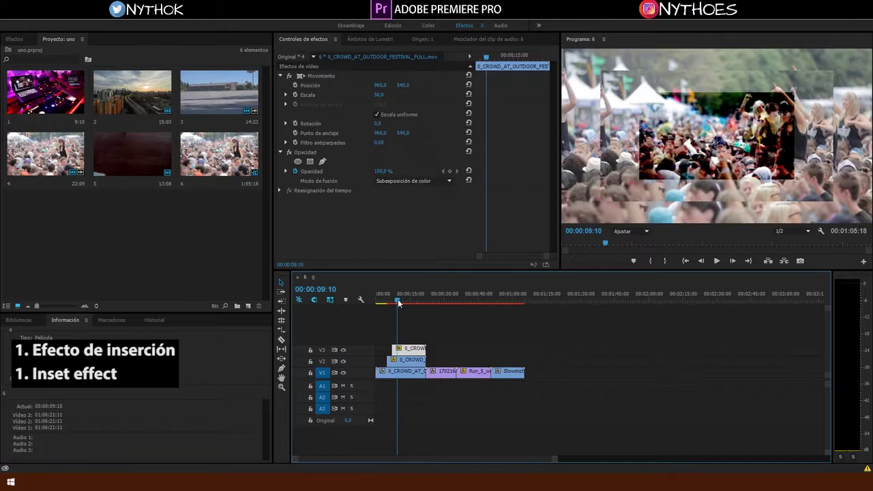
pyautogui.click(388, 182)
pyautogui.click(473, 191)
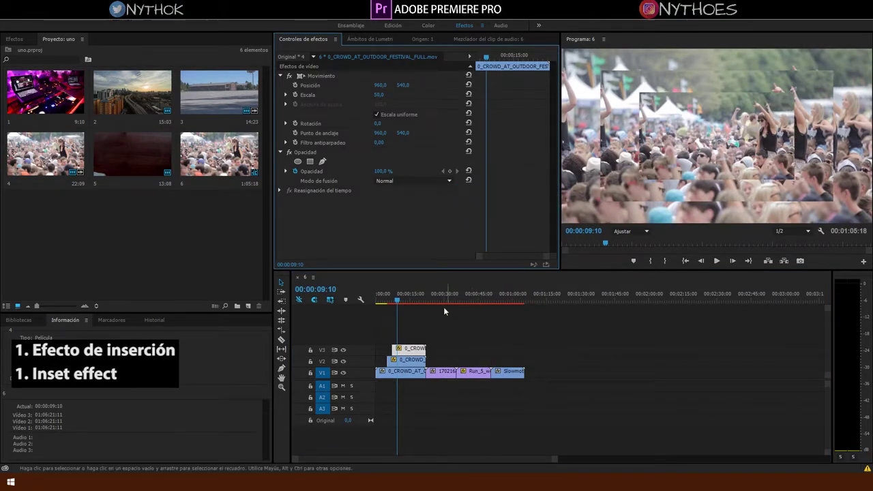
# - Duplicate the top crowd copy onto a new V4 track and trim its end back to the playhead
pyautogui.moveTo(411, 350); pyautogui.dragTo(398, 338)
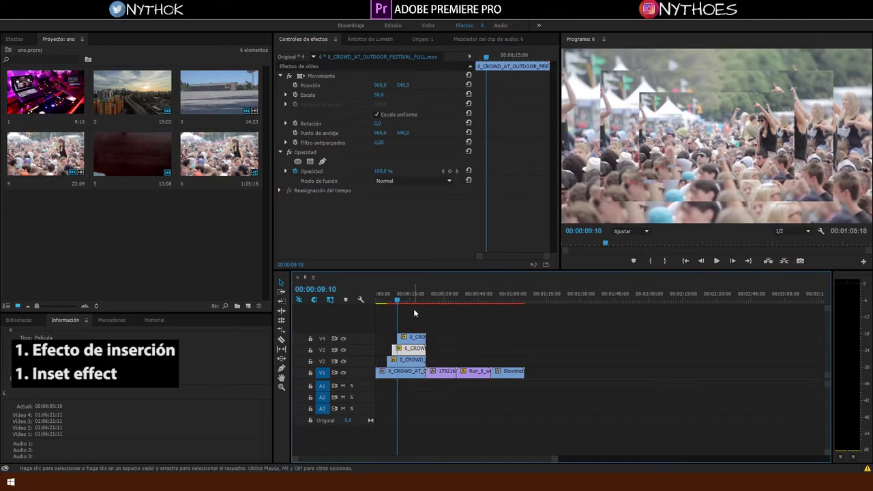
pyautogui.moveTo(394, 299); pyautogui.dragTo(409, 299)
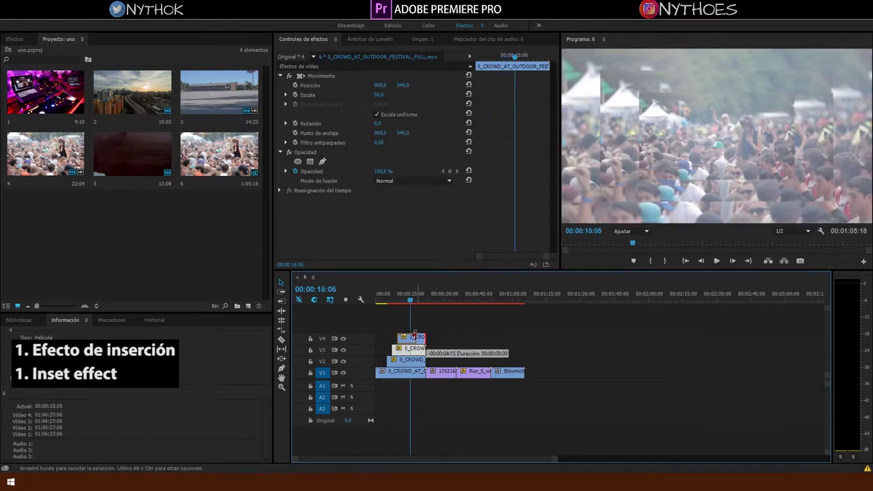
pyautogui.moveTo(424, 335)
pyautogui.mouseDown()
pyautogui.moveTo(409, 336)
pyautogui.moveTo(437, 367)
pyautogui.moveTo(473, 371)
pyautogui.mouseUp()
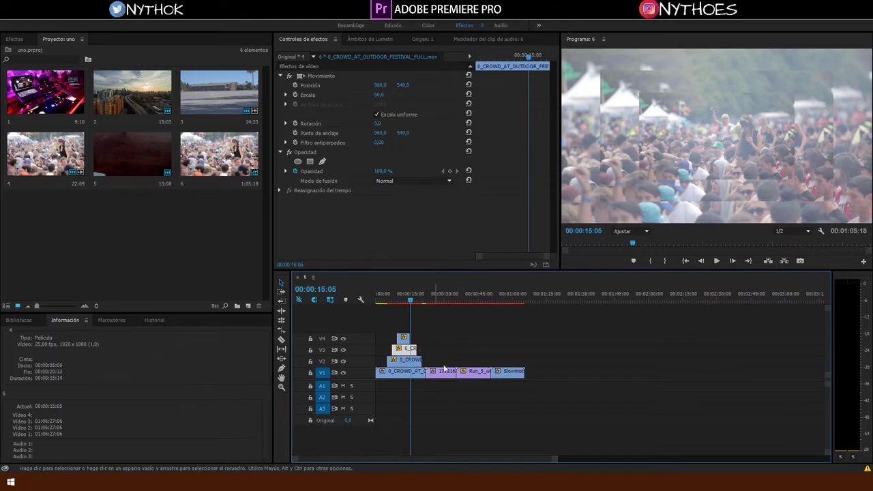
# - Select the woman-at-the-window clip and preview it from 00:00:25:00 to 00:00:29:00
pyautogui.click(426, 336)
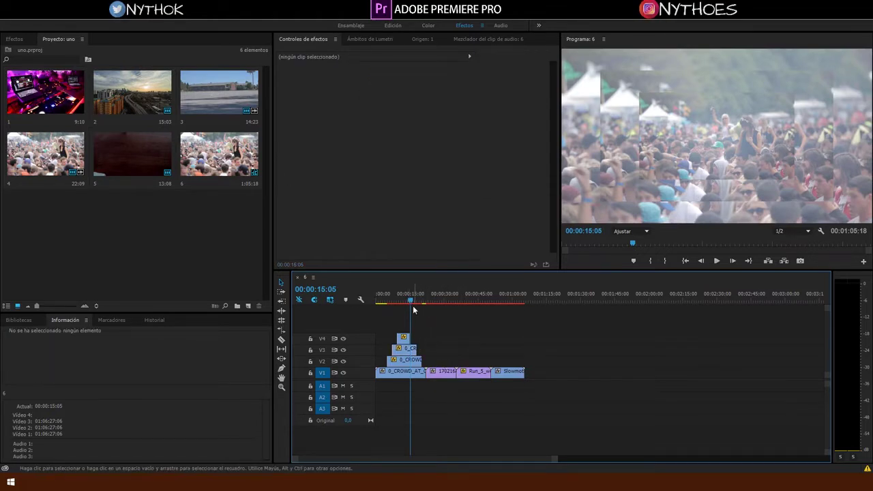
pyautogui.moveTo(412, 303); pyautogui.dragTo(435, 301)
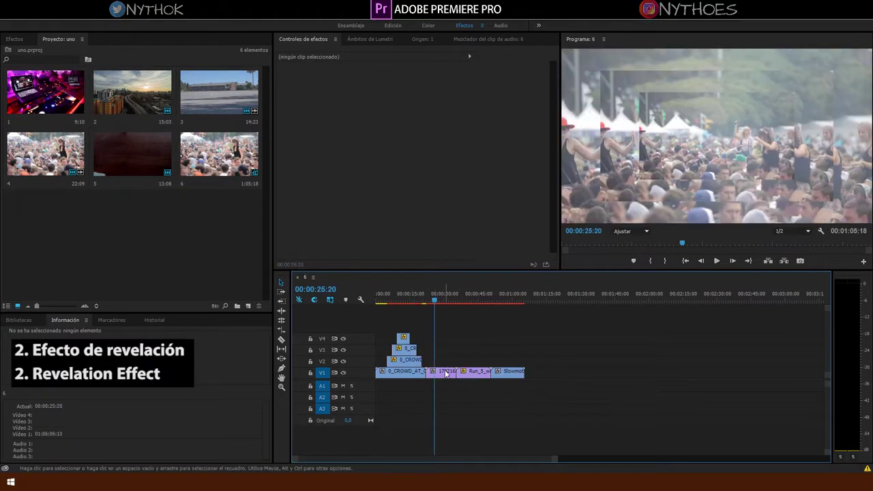
pyautogui.click(446, 373)
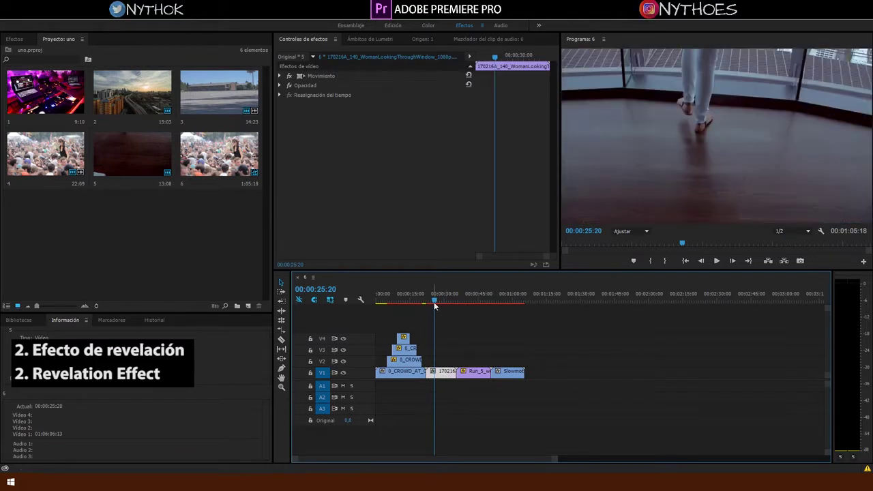
pyautogui.click(435, 302)
pyautogui.moveTo(435, 303); pyautogui.dragTo(441, 303)
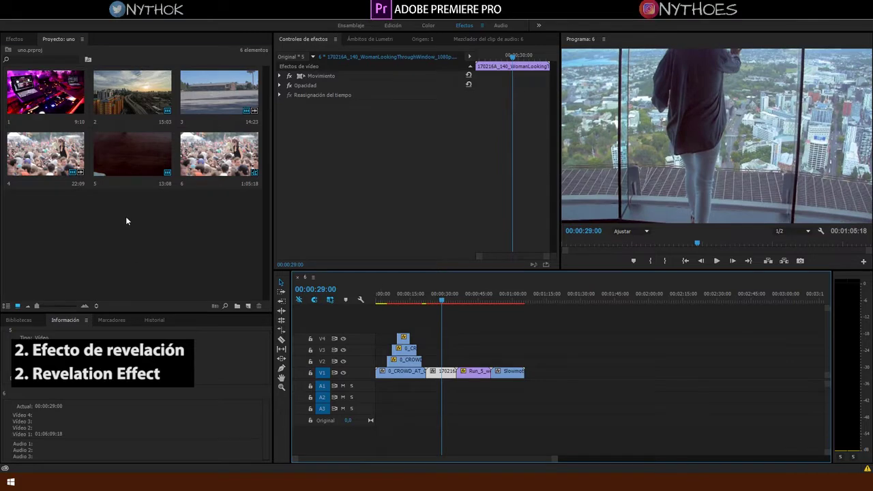
# - Create a new adjustment layer via Nuevo elemento > Capa de ajuste and place it on V2
pyautogui.rightClick(126, 216)
pyautogui.moveTo(204, 257)
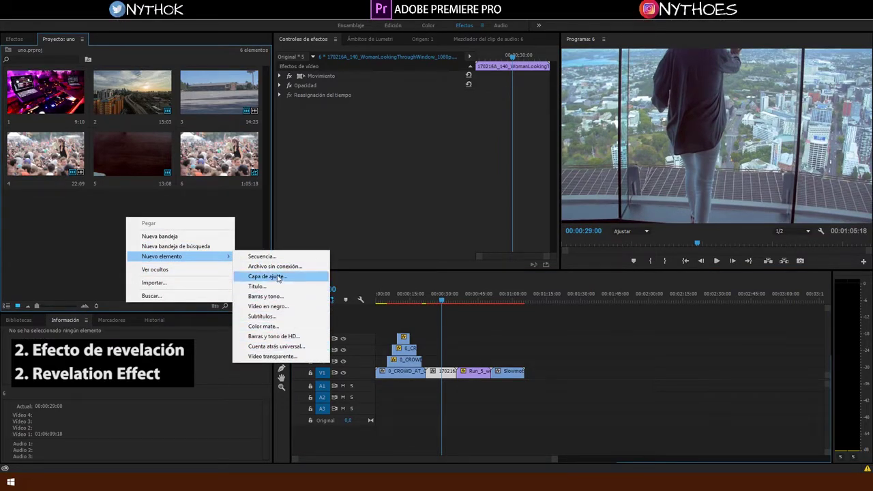
pyautogui.click(277, 277)
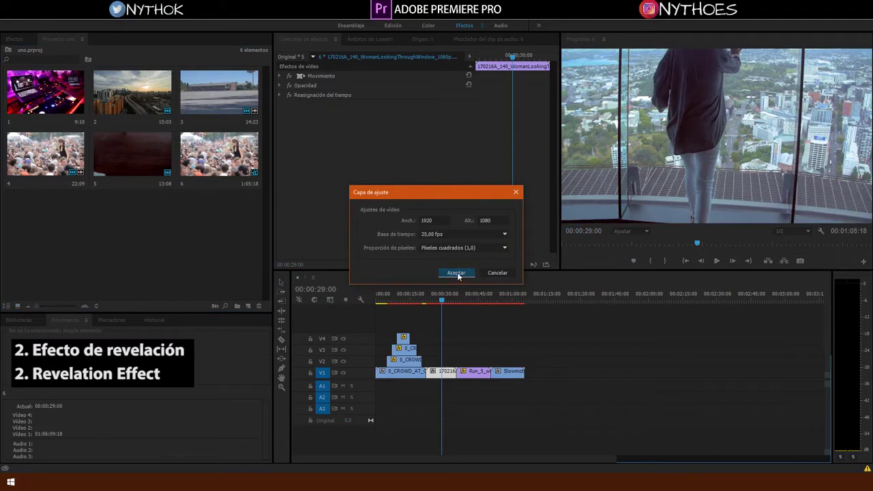
pyautogui.click(457, 273)
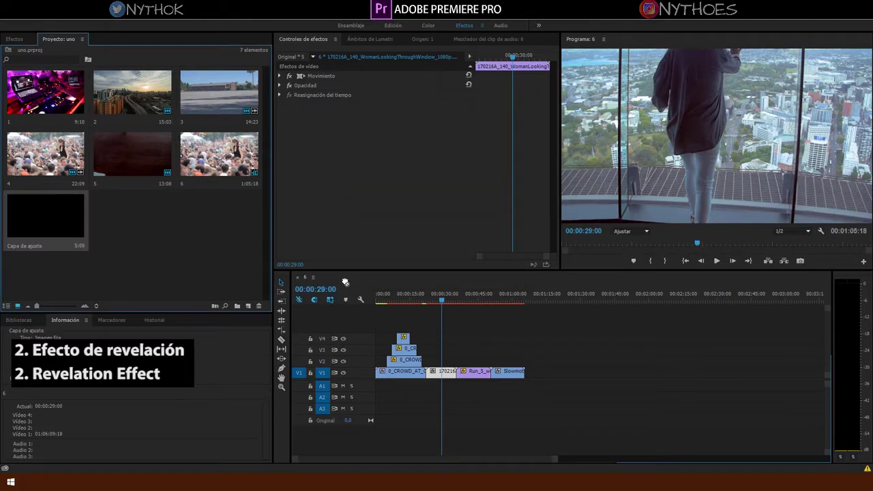
pyautogui.moveTo(345, 281); pyautogui.dragTo(434, 360)
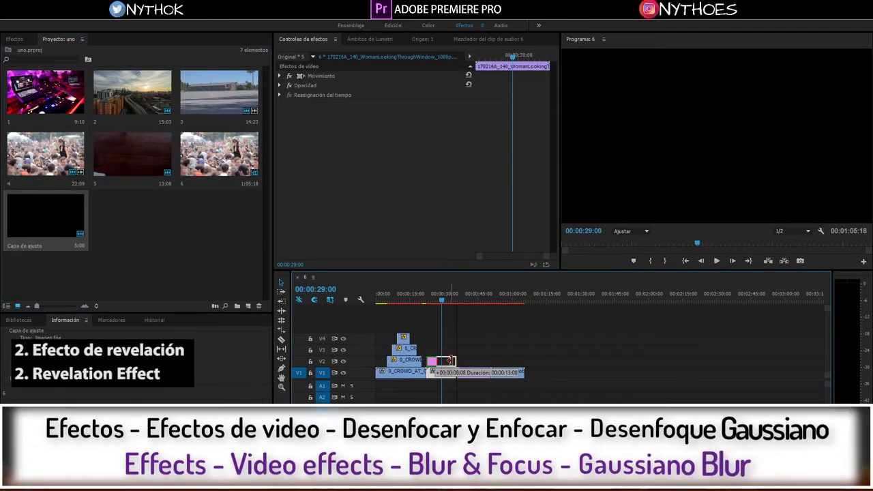
# - Stretch the adjustment layer over the clip below and apply Desenfoque gaussiano to it
pyautogui.moveTo(435, 360); pyautogui.dragTo(452, 365)
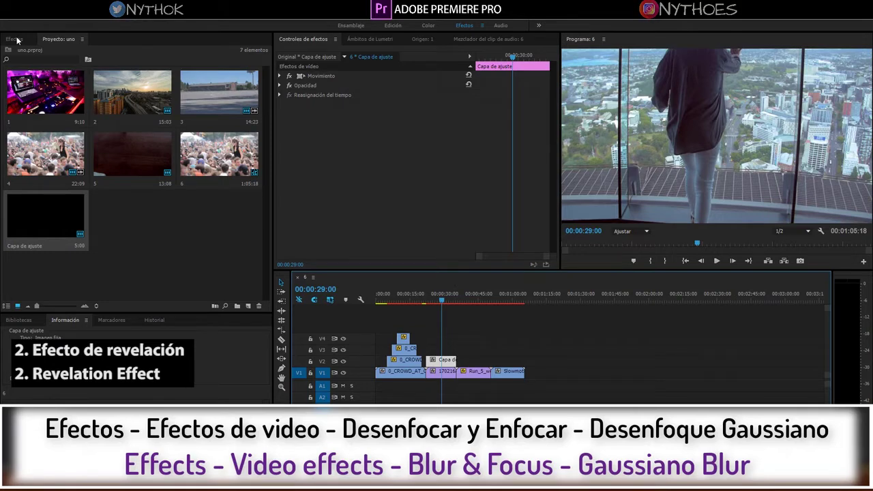
pyautogui.click(15, 39)
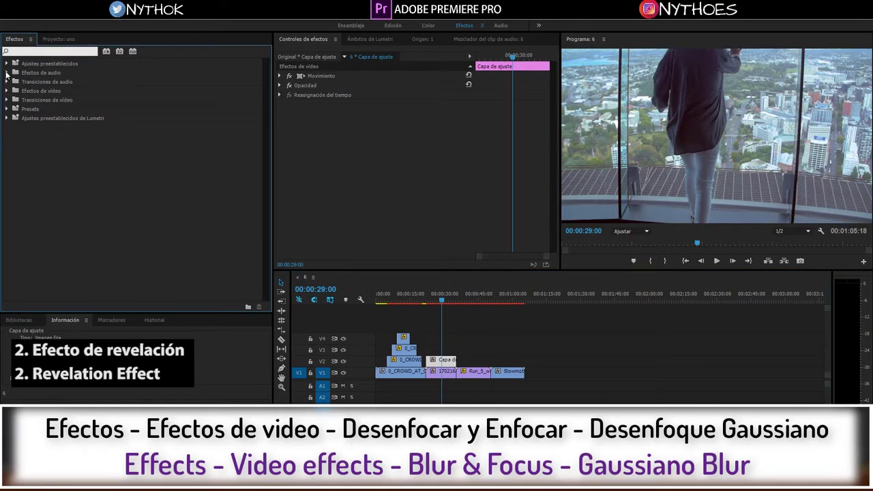
pyautogui.click(8, 91)
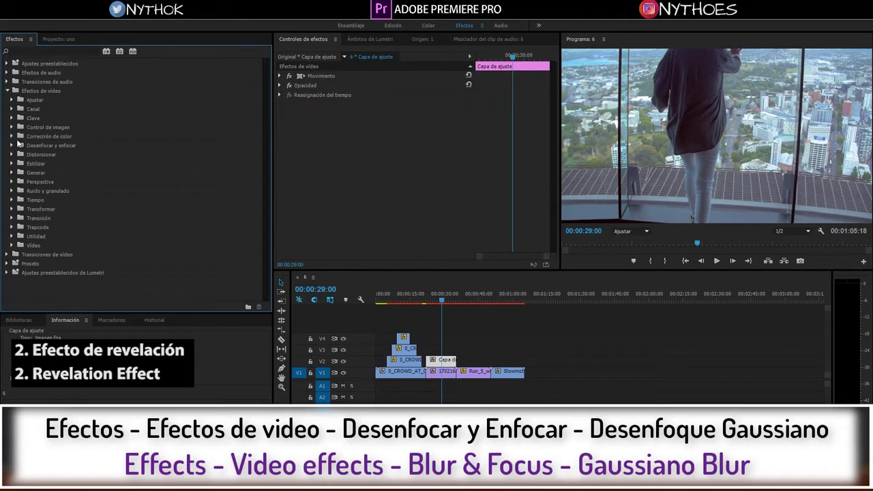
pyautogui.click(11, 145)
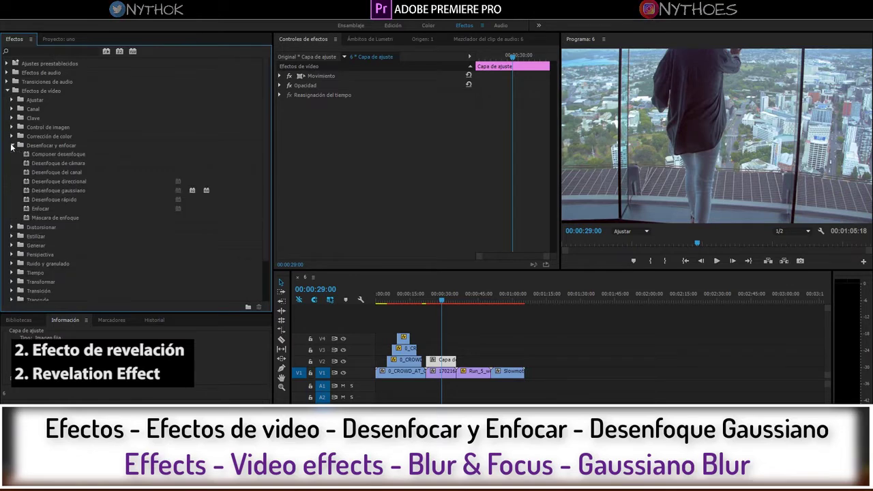
pyautogui.click(62, 189)
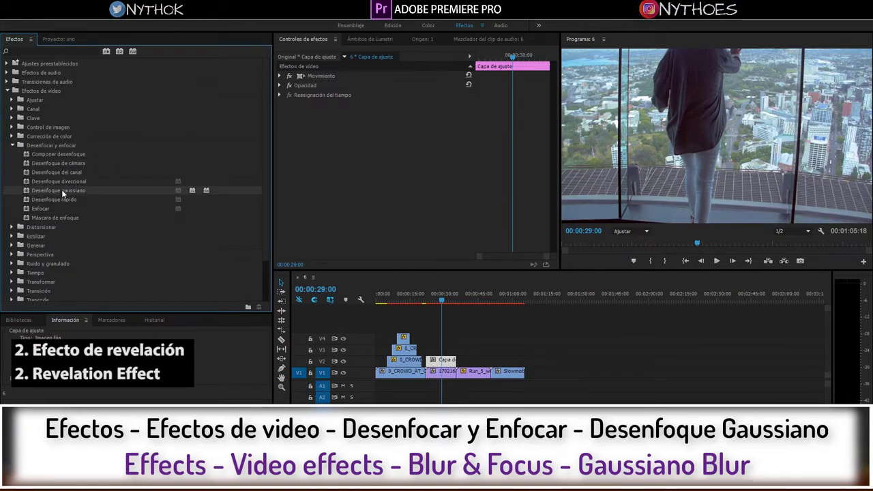
pyautogui.moveTo(435, 360); pyautogui.dragTo(438, 364)
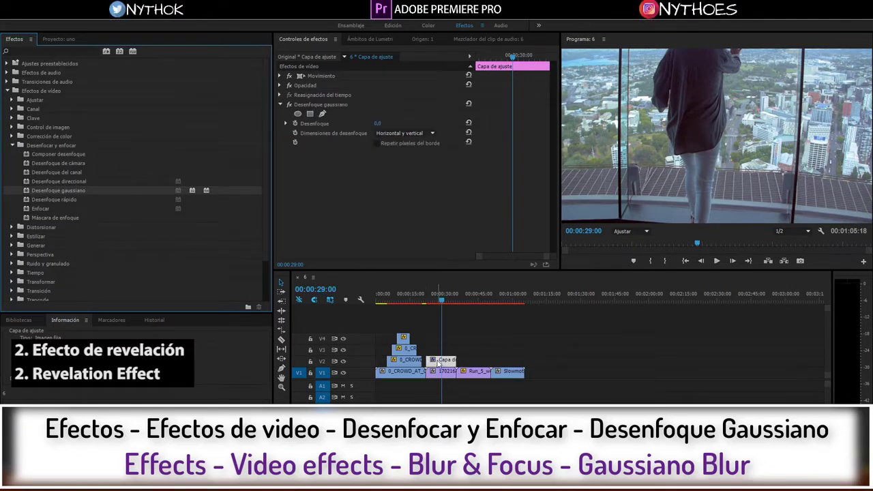
# - Set Desenfoque to 50 and enable Repetir píxeles del borde
pyautogui.click(514, 60)
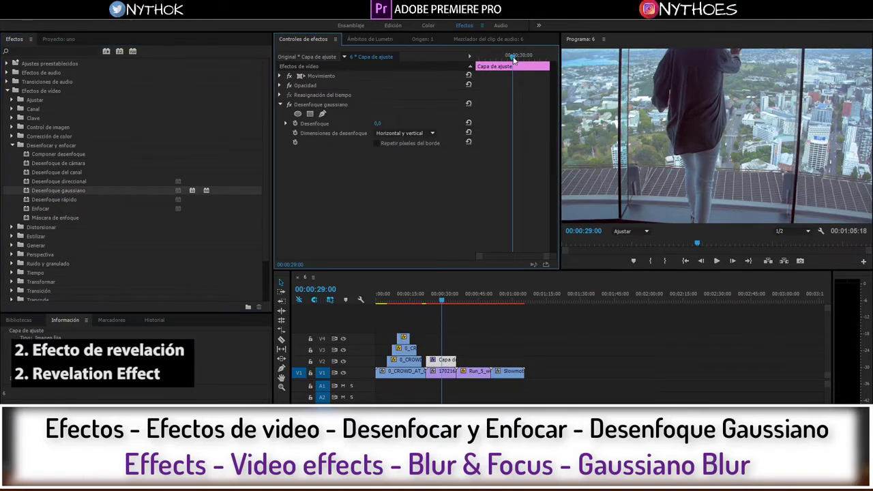
pyautogui.click(376, 123)
pyautogui.write('50')
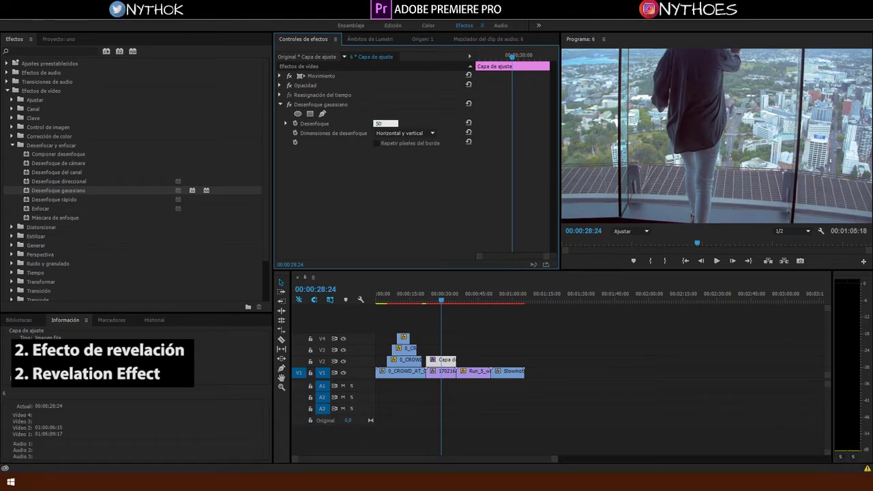
pyautogui.press('Return')
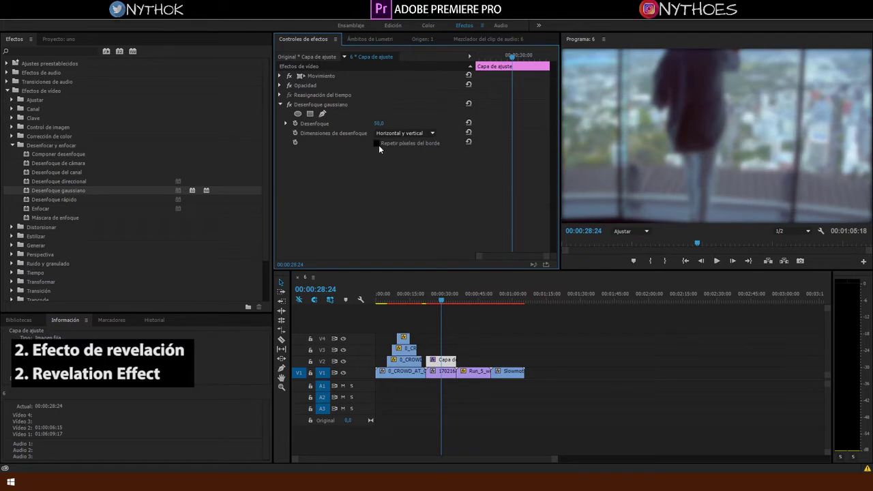
pyautogui.click(377, 143)
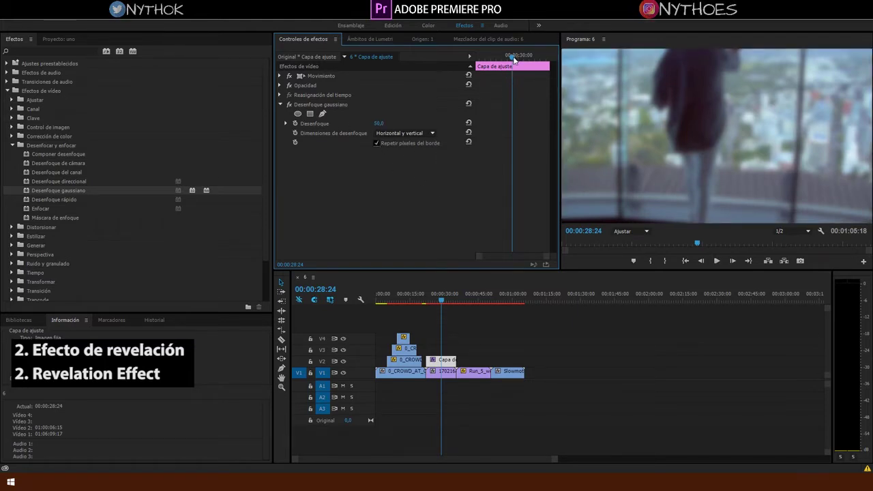
pyautogui.moveTo(514, 60); pyautogui.dragTo(476, 60)
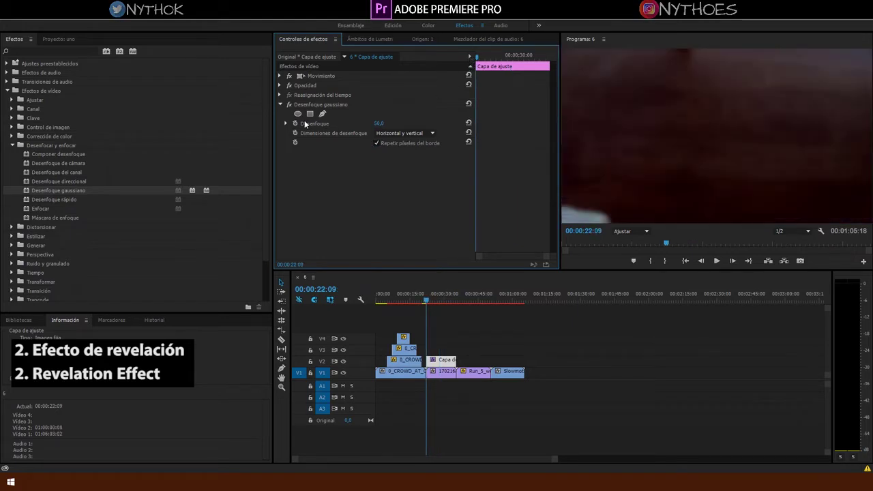
# - Move later into the adjustment layer and keyframe Desenfoque at 0
pyautogui.click(504, 58)
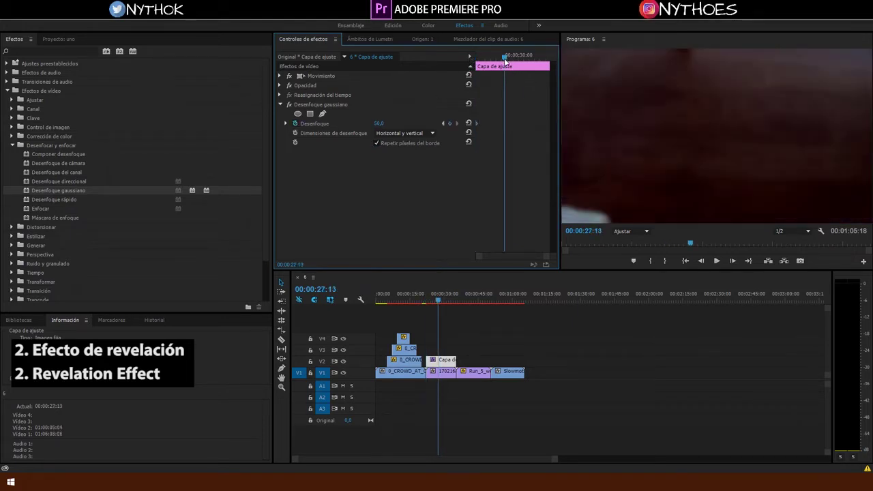
pyautogui.moveTo(507, 60); pyautogui.dragTo(517, 61)
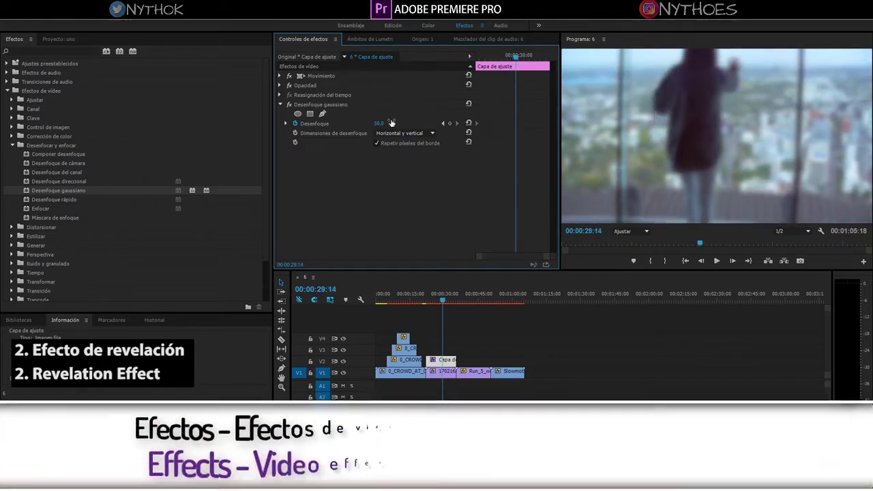
pyautogui.click(384, 123)
pyautogui.write('0')
pyautogui.press('Return')
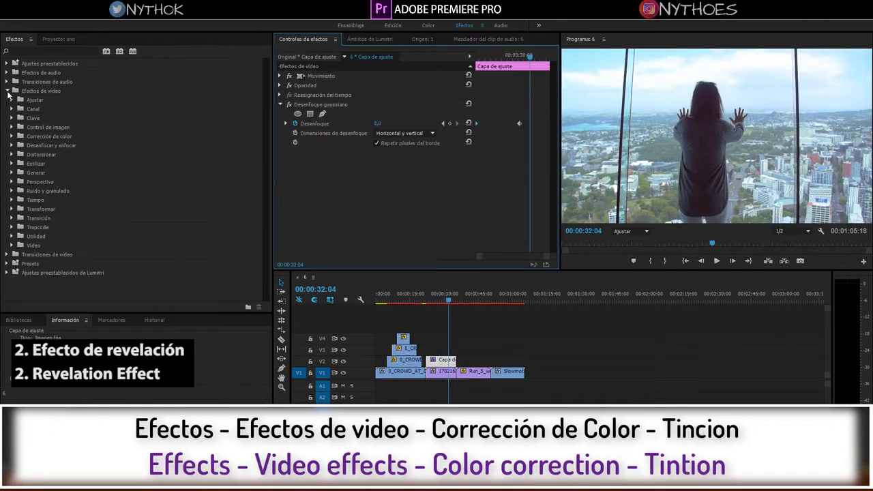
# - Apply Tinción to the adjustment layer, keyframing Nivel de tinción from 100% at the start to 0% where the blur ends
pyautogui.click(12, 137)
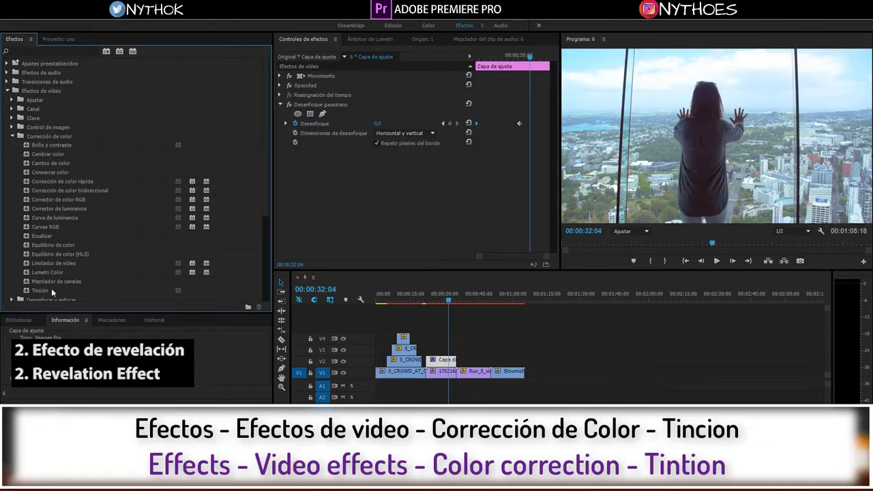
pyautogui.click(41, 290)
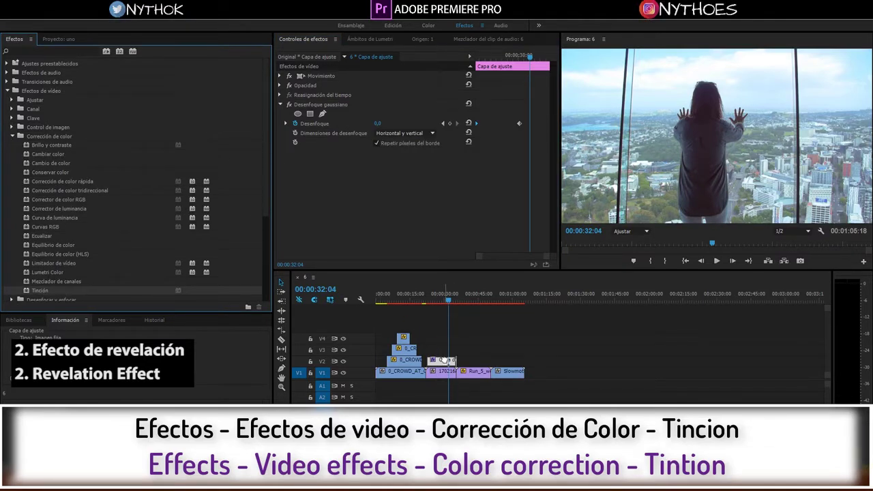
pyautogui.moveTo(444, 360); pyautogui.dragTo(446, 364)
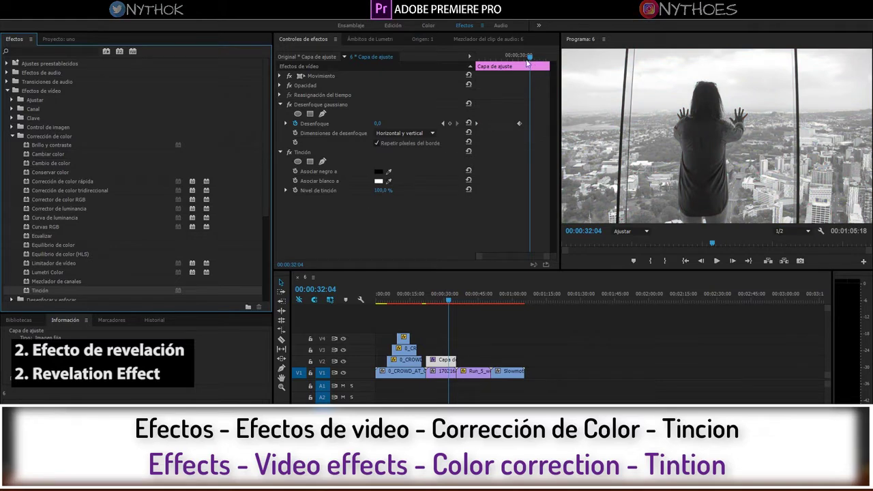
pyautogui.moveTo(527, 61); pyautogui.dragTo(524, 61)
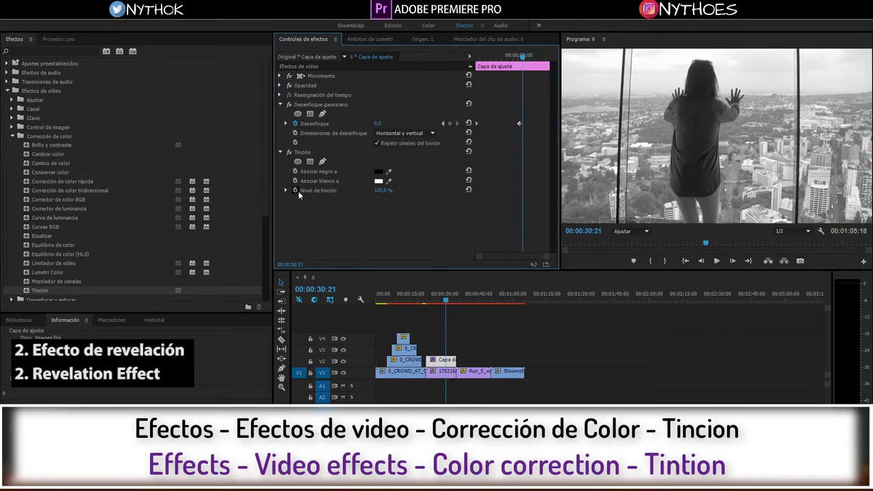
pyautogui.moveTo(522, 191); pyautogui.dragTo(491, 191)
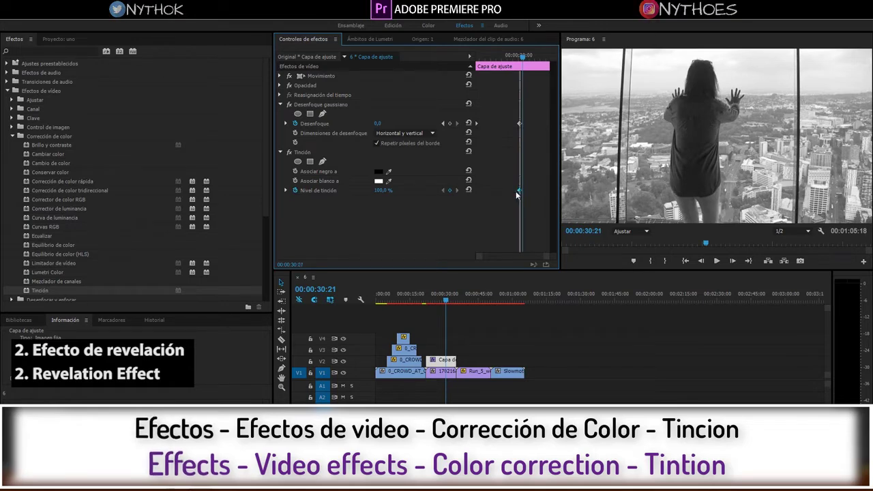
pyautogui.moveTo(491, 191); pyautogui.dragTo(477, 190)
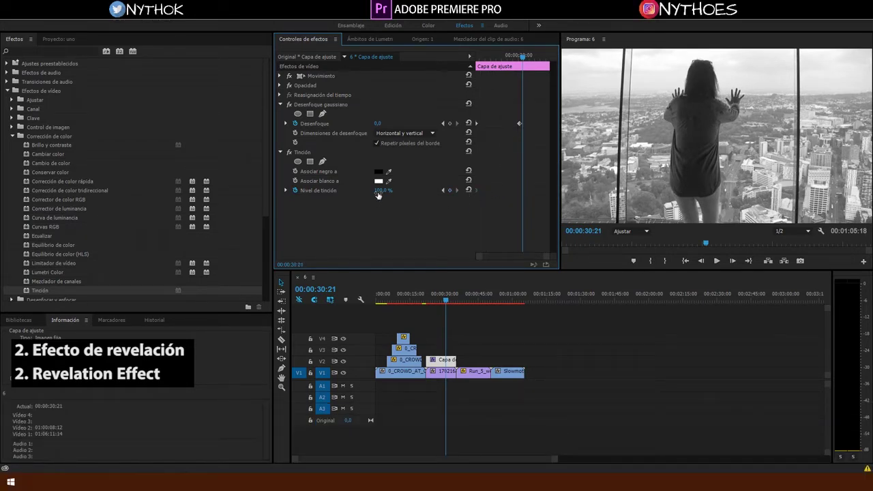
pyautogui.write('0')
pyautogui.press('Return')
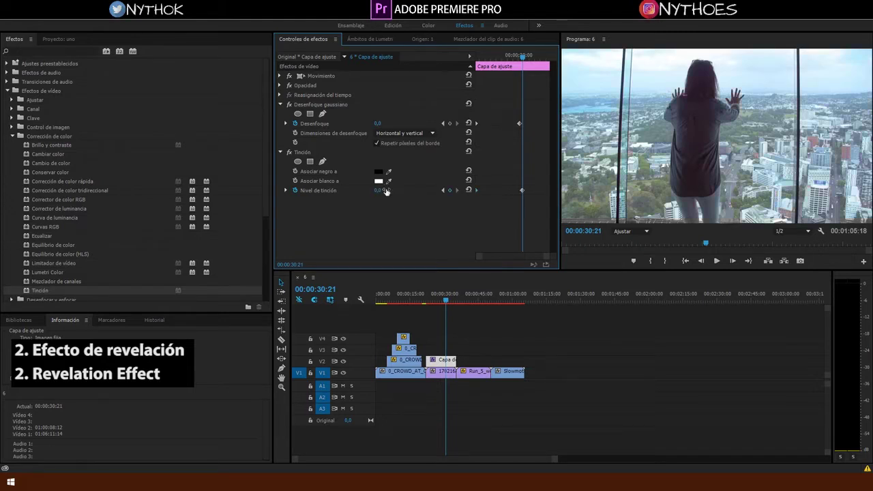
pyautogui.moveTo(522, 190); pyautogui.dragTo(525, 190)
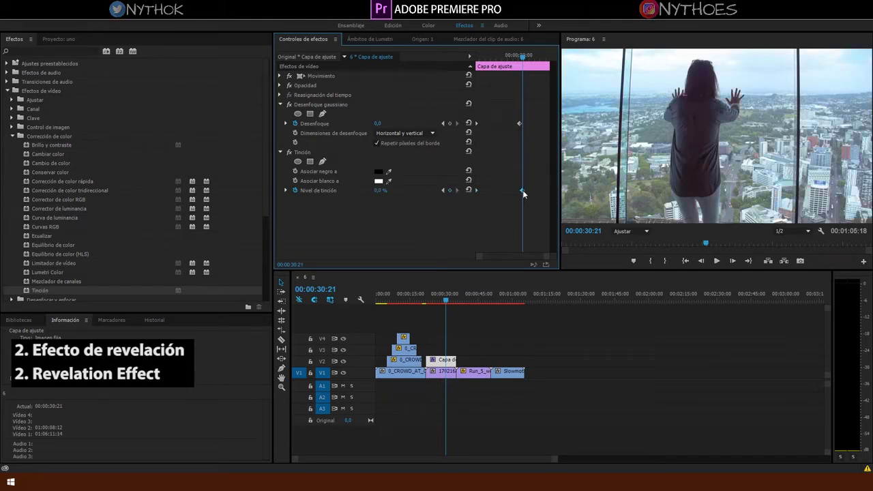
pyautogui.moveTo(523, 65)
pyautogui.mouseDown()
pyautogui.moveTo(484, 65)
pyautogui.moveTo(541, 60)
pyautogui.mouseUp()
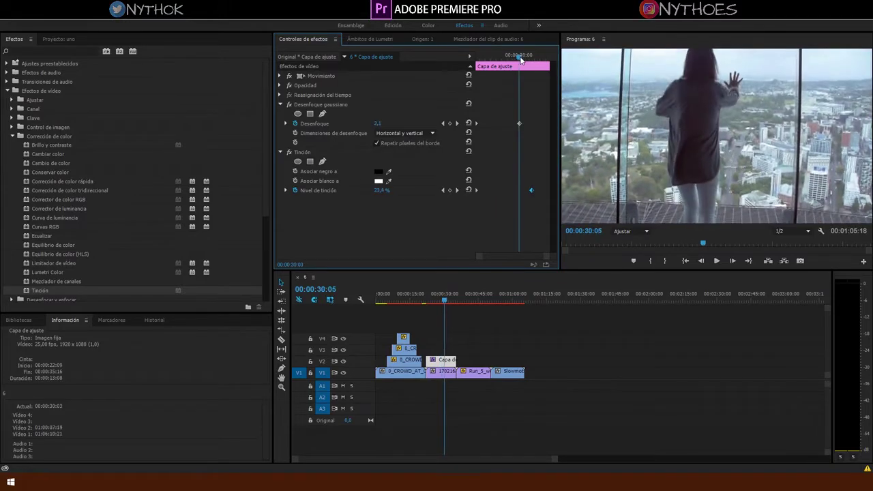
# - Search effects for 'bor' and apply Encontrar bordes to the Run_5 city clip
pyautogui.click(481, 295)
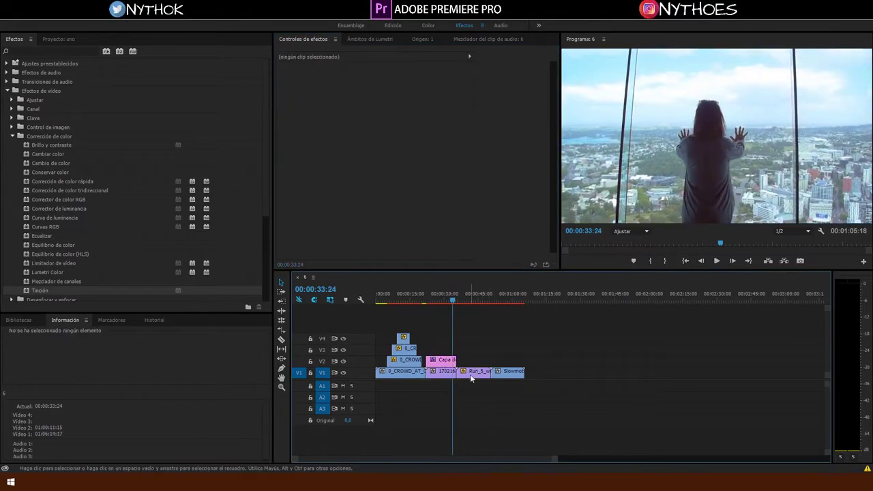
pyautogui.click(469, 372)
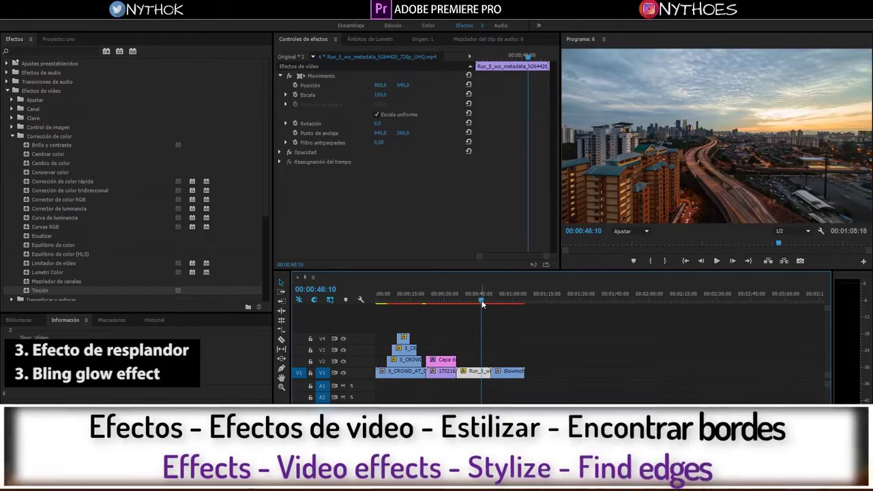
pyautogui.click(478, 300)
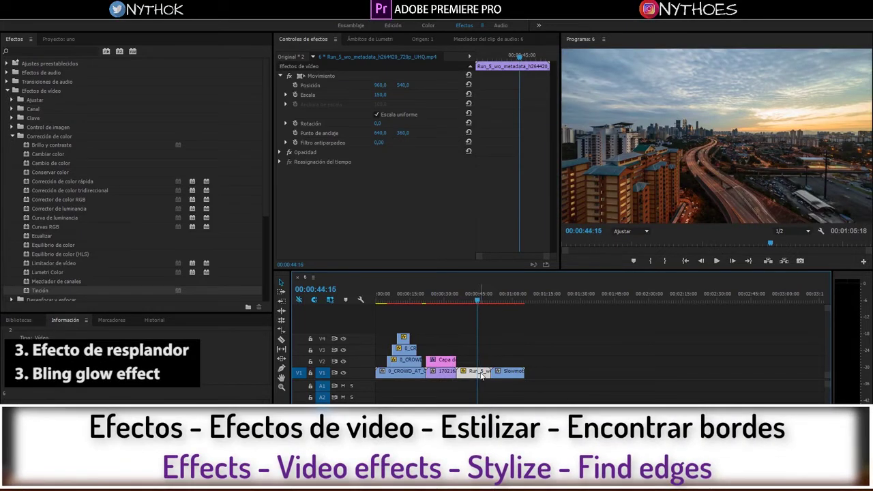
pyautogui.click(78, 51)
pyautogui.write('bor')
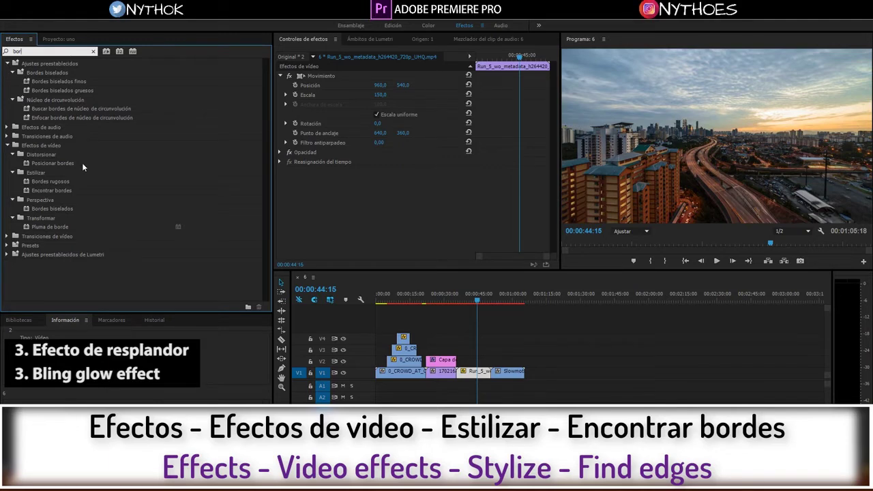
pyautogui.moveTo(48, 191); pyautogui.dragTo(477, 365)
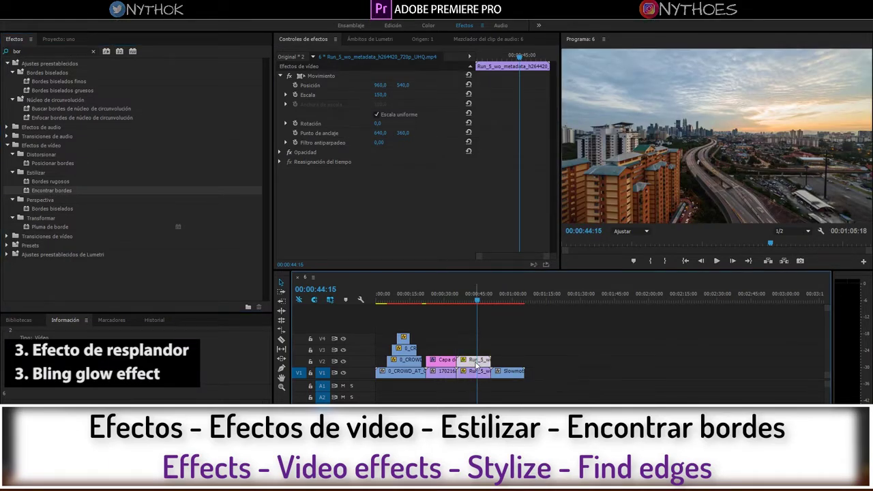
pyautogui.moveTo(55, 190); pyautogui.dragTo(480, 369)
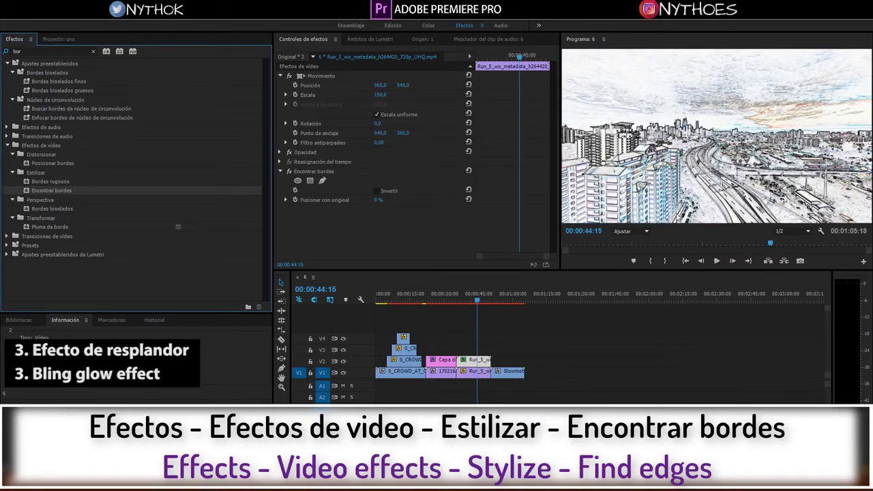
# - Invert the edges and set Fusionar con original to 10%, previewing around 00:00:46:05
pyautogui.click(376, 191)
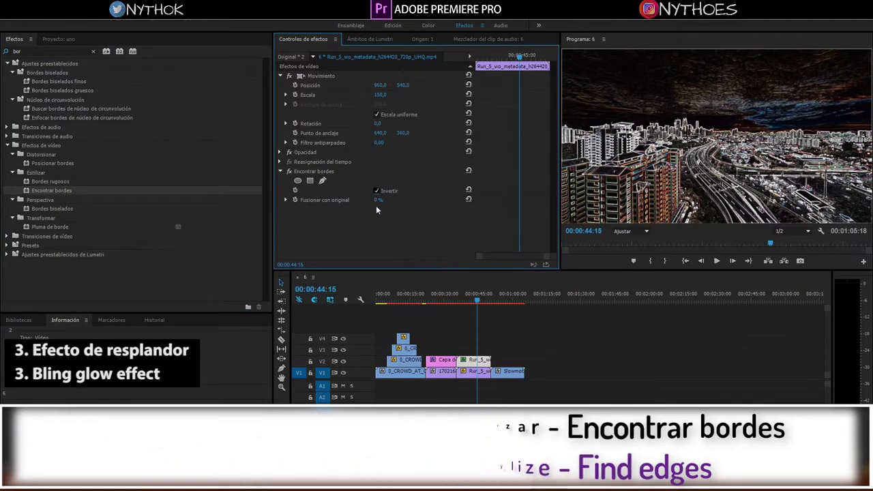
pyautogui.moveTo(377, 202); pyautogui.dragTo(384, 202)
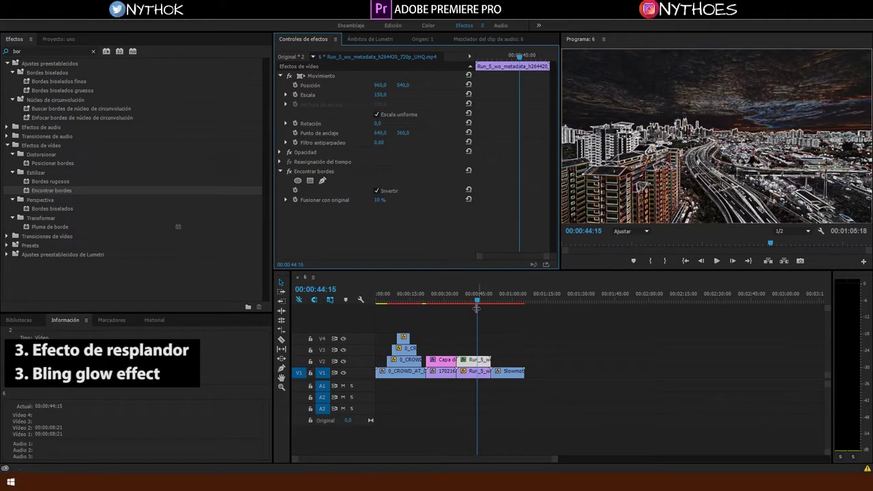
pyautogui.moveTo(478, 305); pyautogui.dragTo(481, 301)
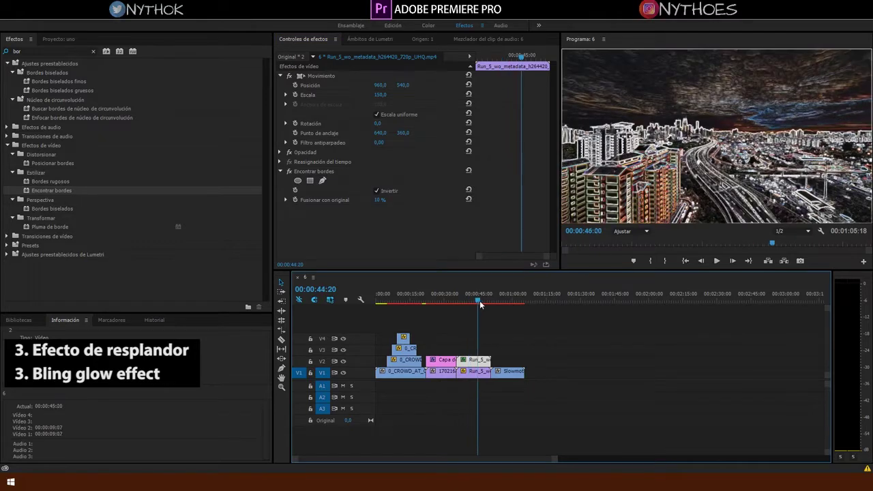
pyautogui.click(75, 49)
pyautogui.press('BackSpace')
pyautogui.press('BackSpace')
pyautogui.press('BackSpace')
# - Apply Desenfoque gaussiano to the Run_5 clip with blur 50, repeated edge pixels and horizontal direction
pyautogui.write('desen')
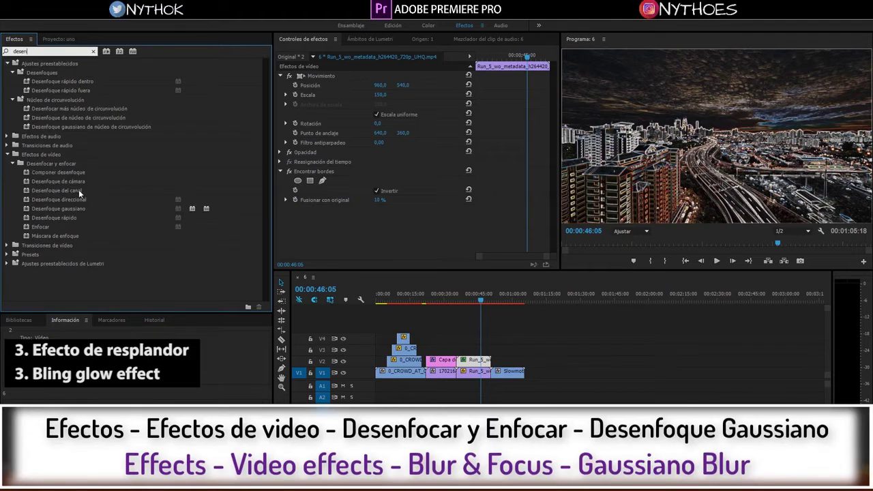
pyautogui.click(68, 210)
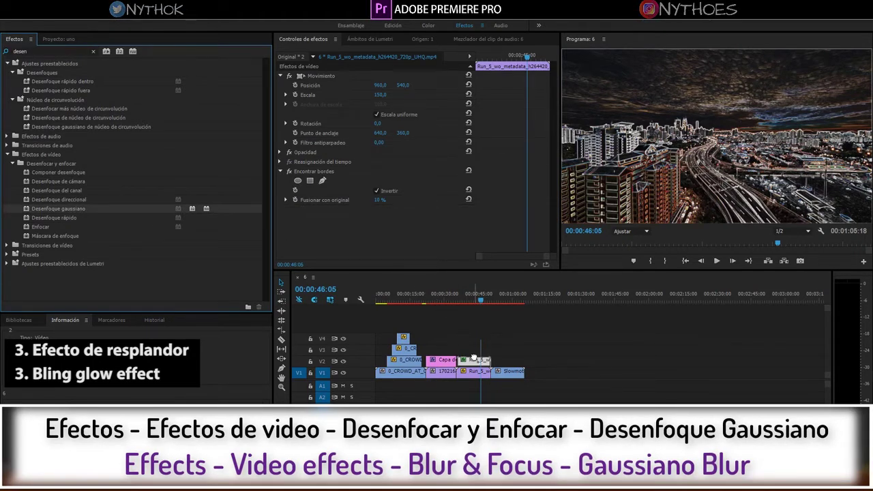
pyautogui.moveTo(476, 362); pyautogui.dragTo(476, 362)
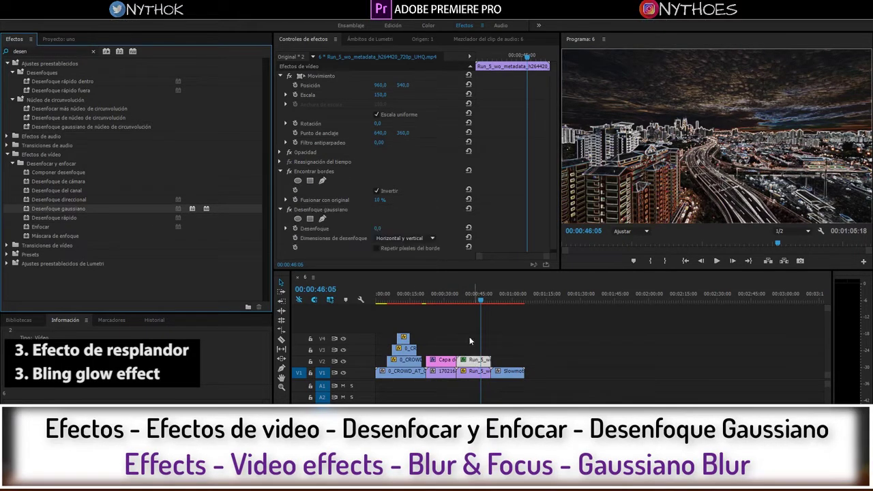
pyautogui.click(379, 225)
pyautogui.write('50')
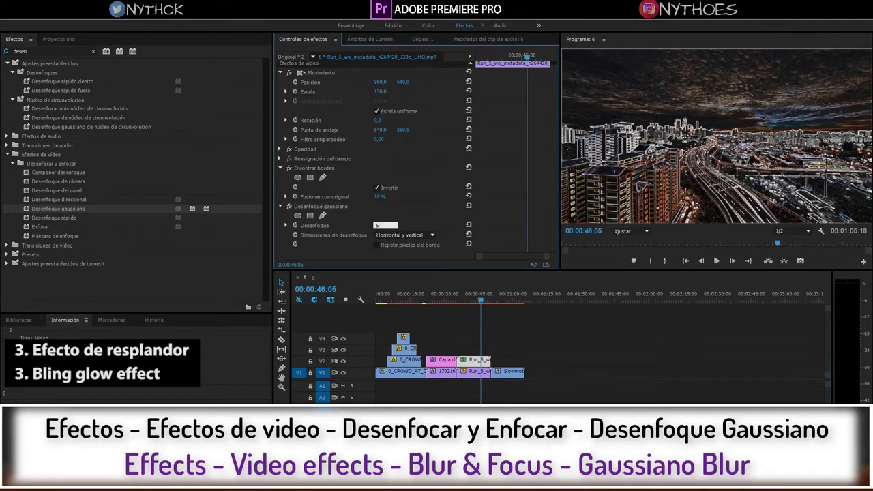
pyautogui.press('Return')
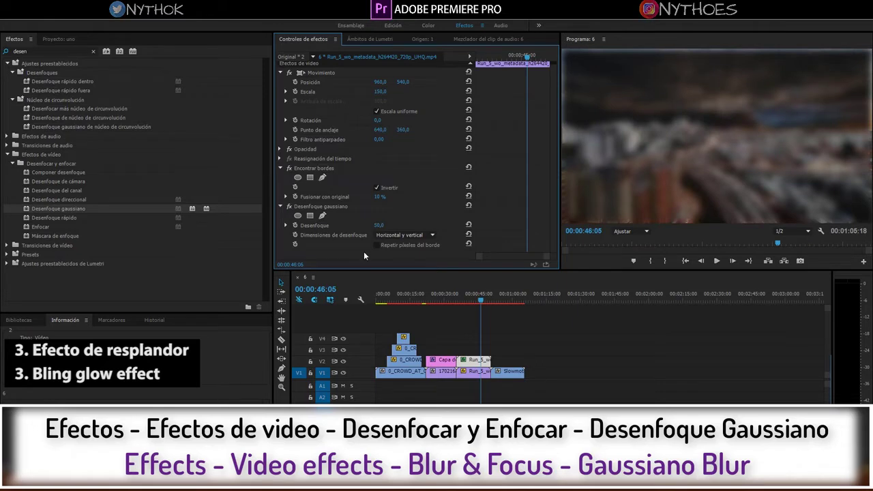
pyautogui.click(377, 246)
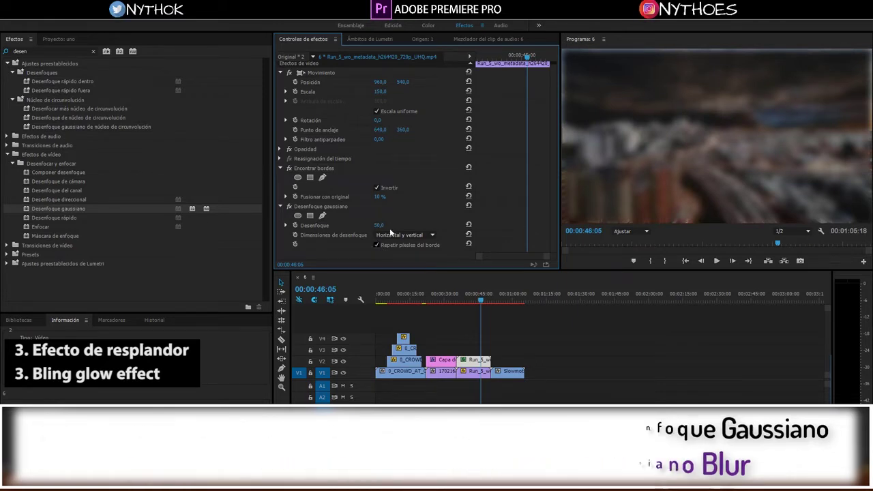
pyautogui.click(403, 235)
pyautogui.click(403, 245)
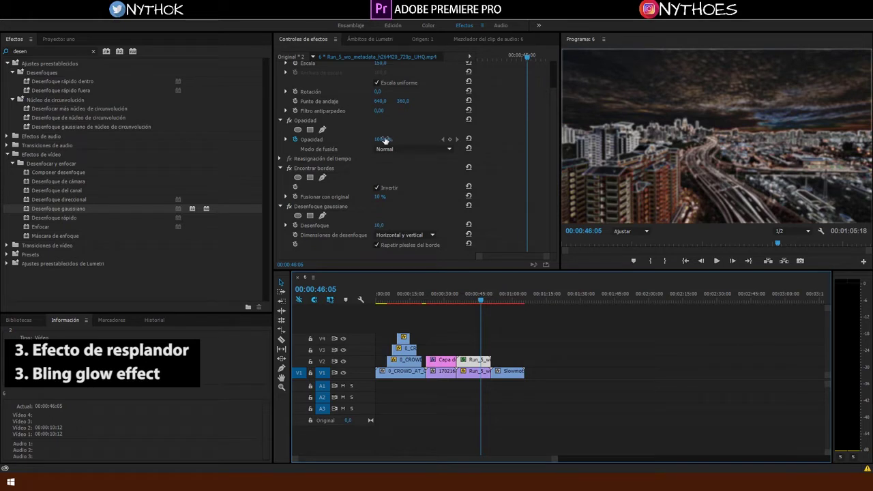
# - Try Multiplicar, Subexposición de color and Pantalla blend modes, settling on Sobreexposición de color
pyautogui.click(281, 120)
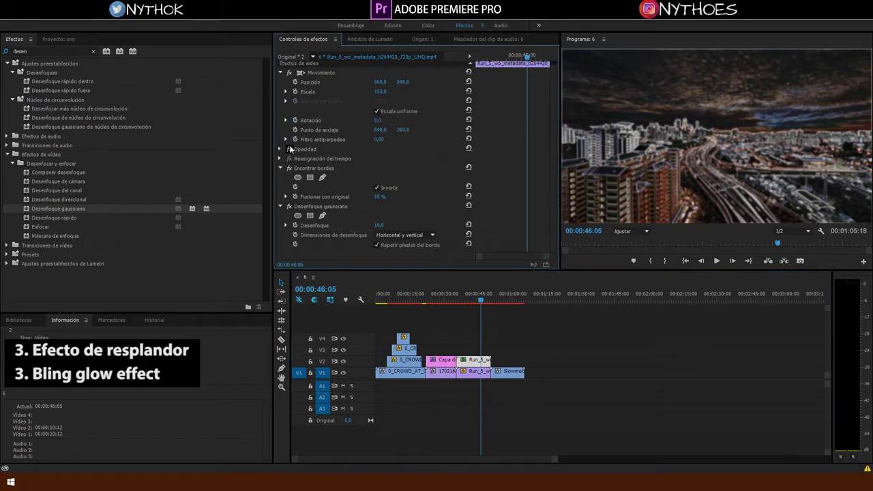
pyautogui.click(280, 149)
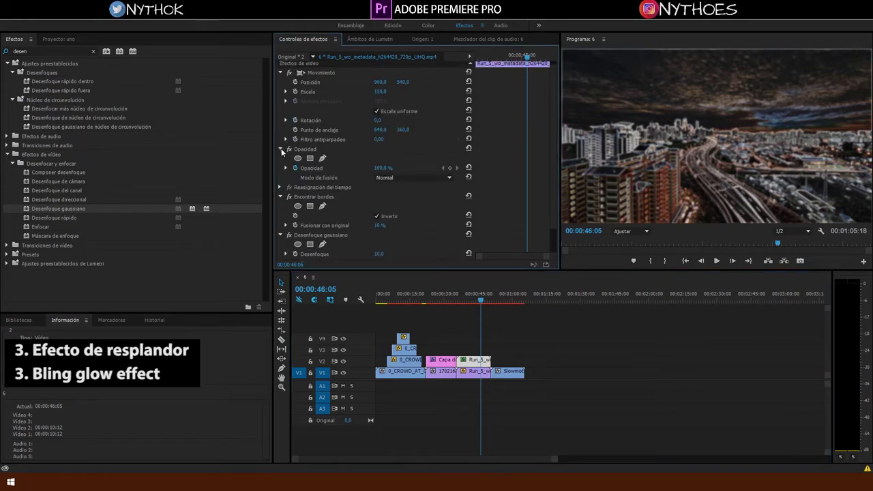
pyautogui.click(382, 177)
pyautogui.click(398, 218)
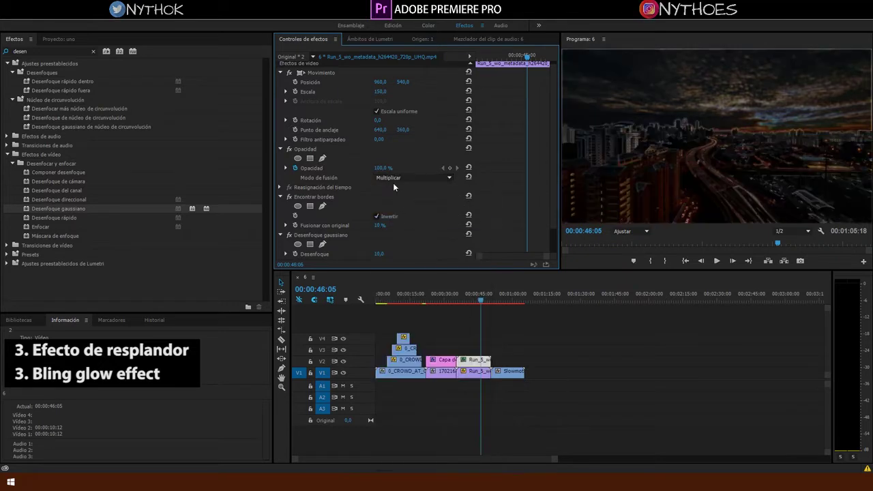
pyautogui.click(394, 178)
pyautogui.click(409, 234)
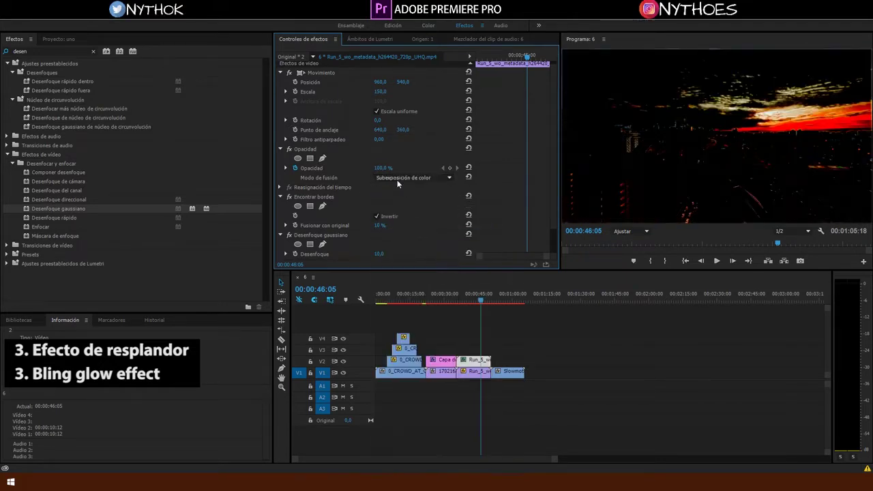
pyautogui.click(397, 177)
pyautogui.click(415, 273)
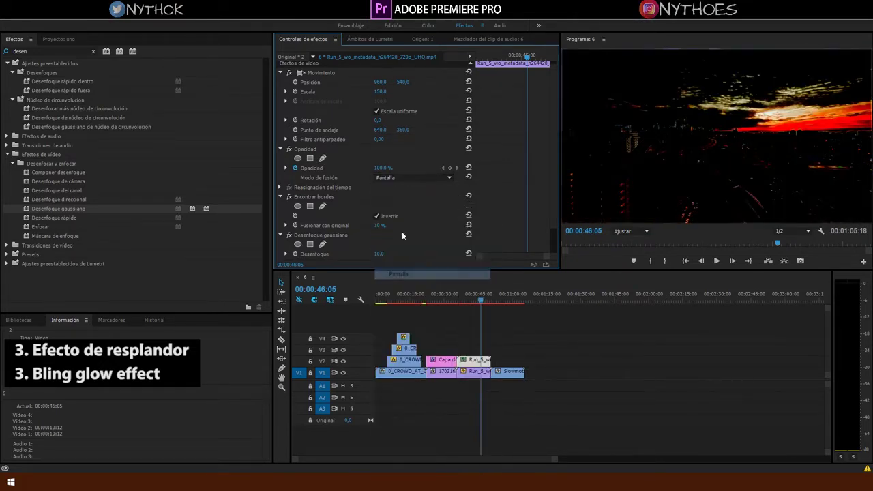
pyautogui.click(393, 177)
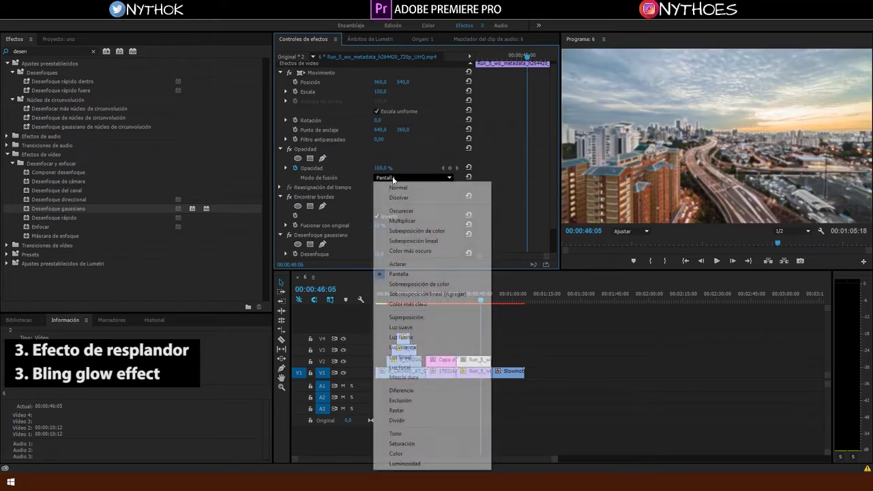
pyautogui.click(412, 284)
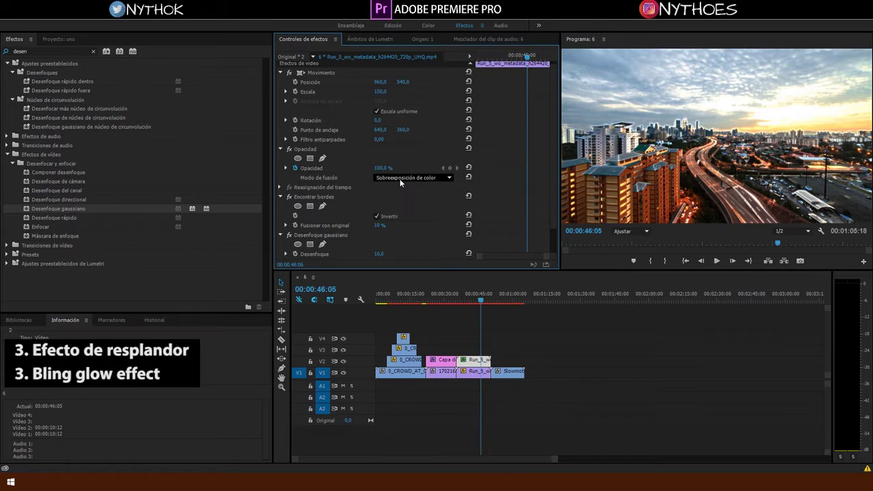
# - Strengthen the Gaussian blur slightly and test horizontal, vertical, then both blur directions
pyautogui.scroll(-3, 407, 227)
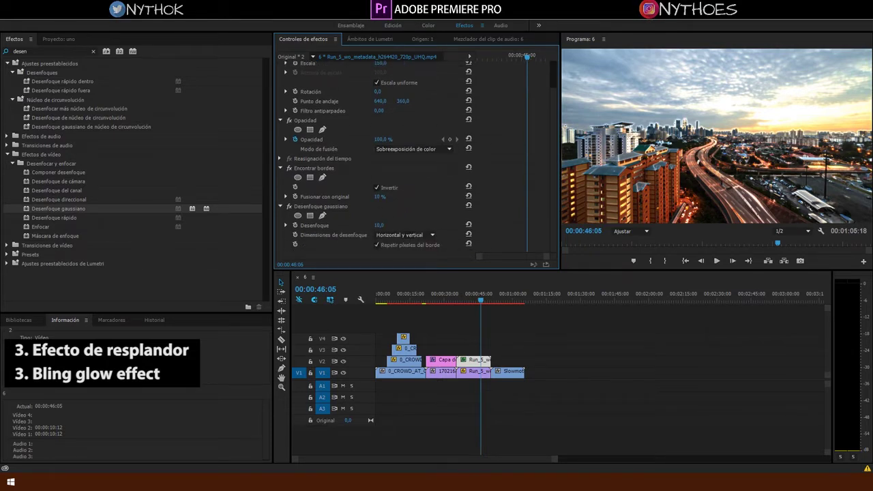
pyautogui.moveTo(379, 225); pyautogui.dragTo(362, 225)
pyautogui.click(404, 235)
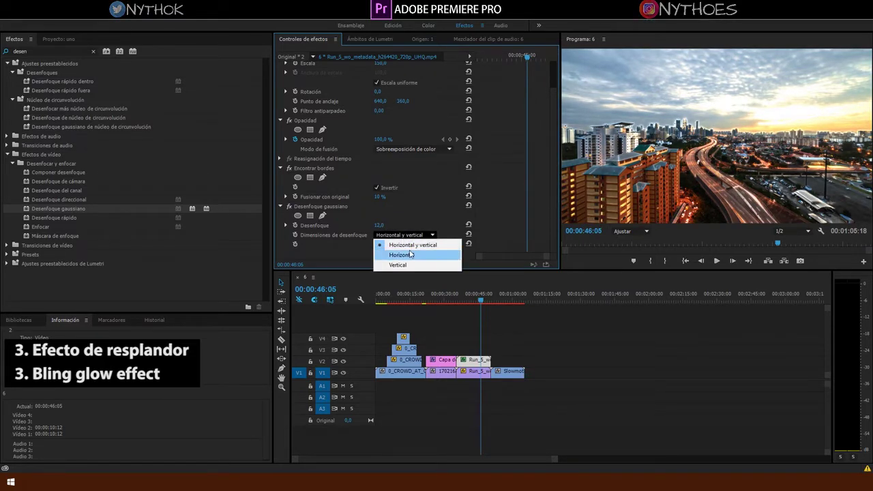
pyautogui.click(408, 251)
pyautogui.click(403, 235)
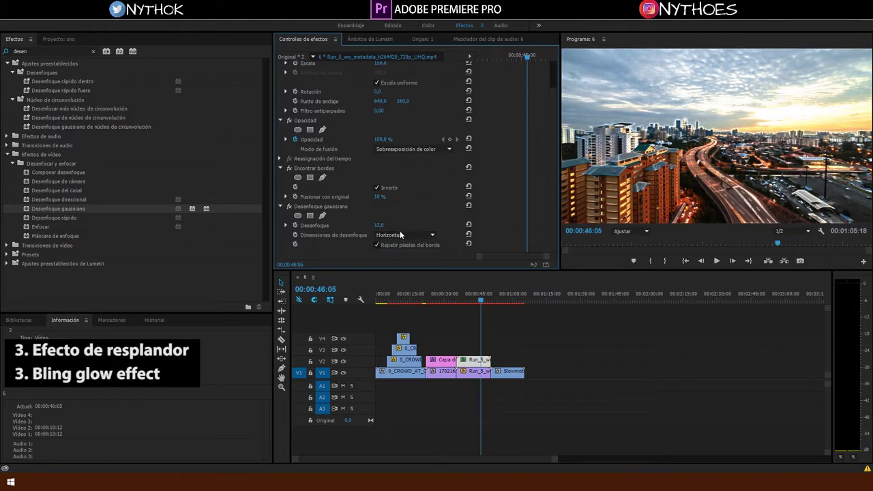
pyautogui.click(406, 264)
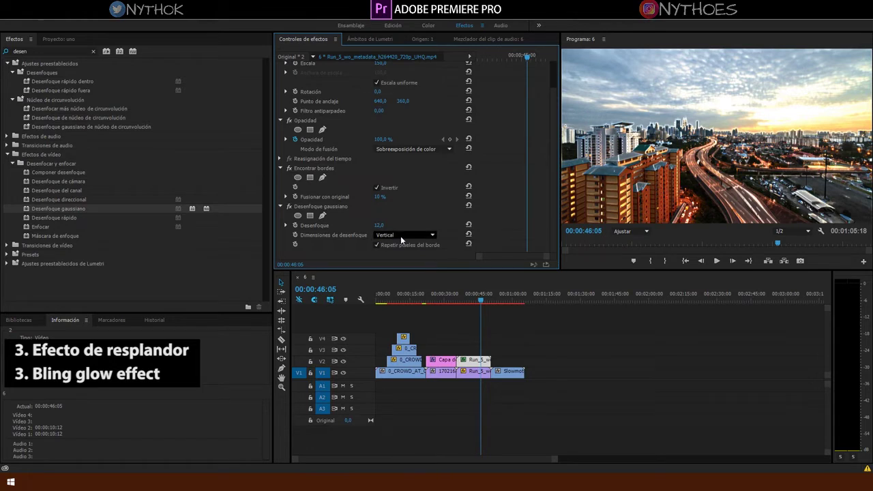
pyautogui.click(400, 236)
pyautogui.click(401, 241)
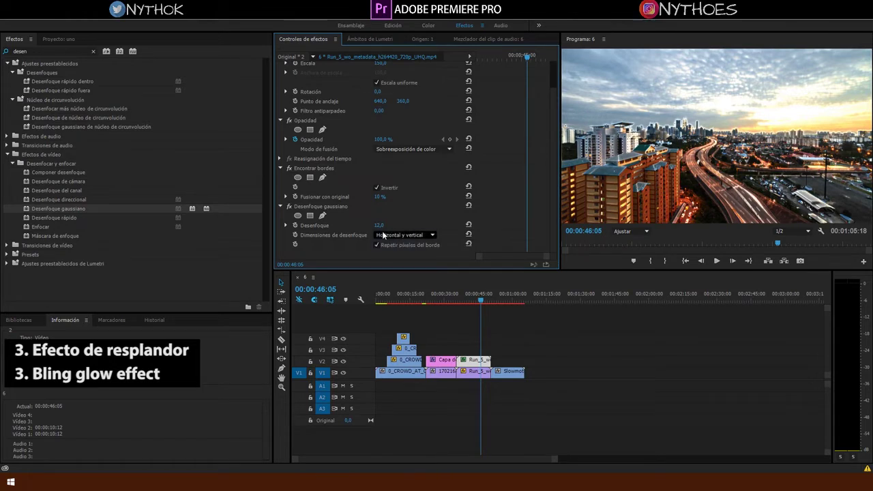
# - Compare Sobreexposición lineal (Agregar) and Color más claro, then keep Sobreexposición de color blending
pyautogui.click(396, 150)
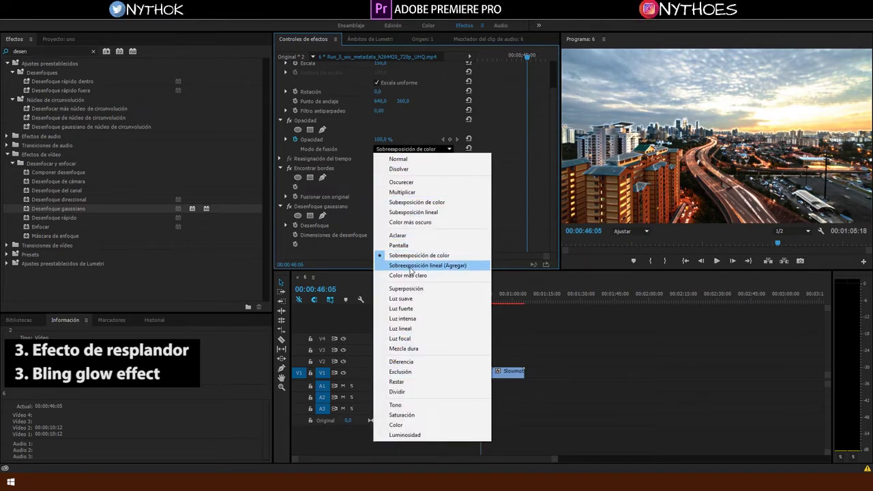
pyautogui.click(413, 265)
pyautogui.click(407, 150)
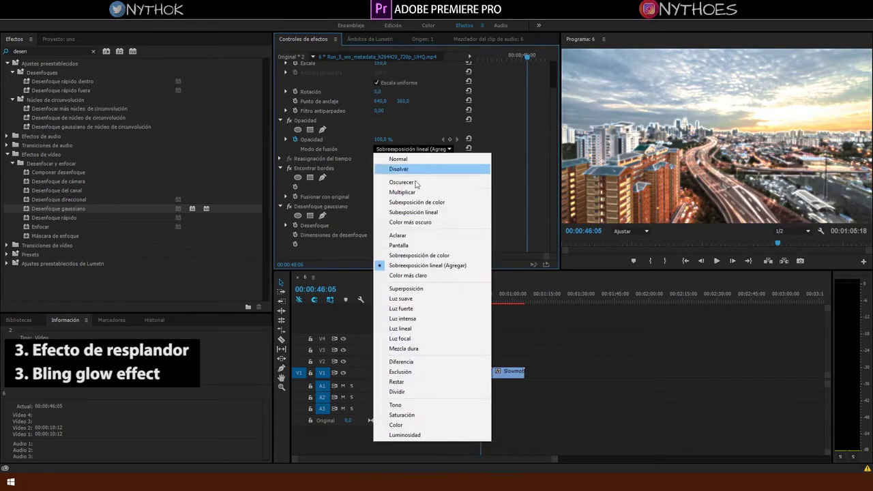
pyautogui.click(418, 278)
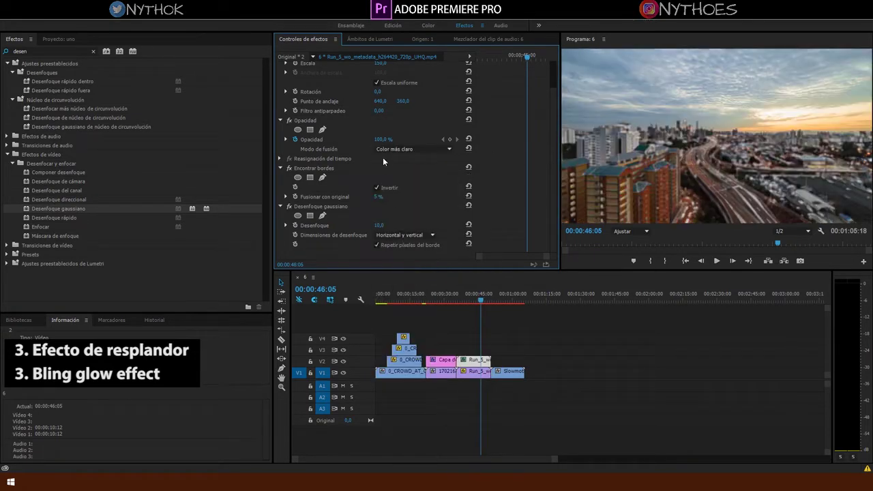
pyautogui.click(412, 149)
pyautogui.click(422, 255)
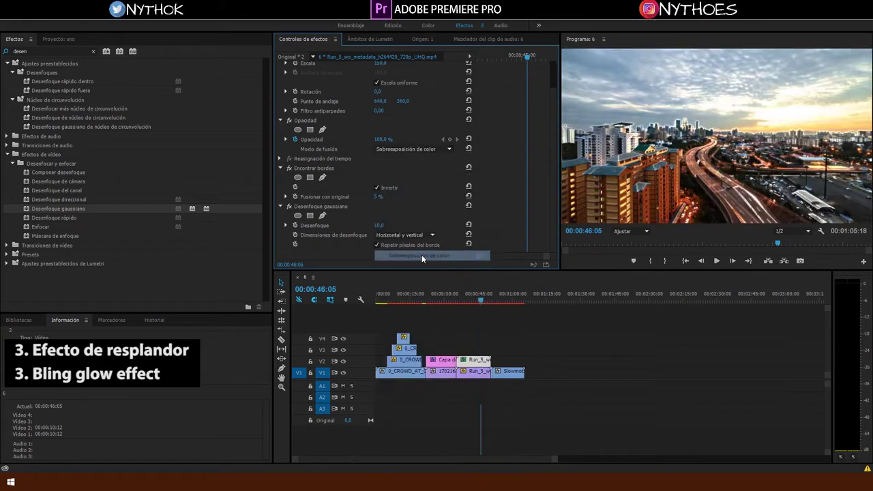
pyautogui.click(474, 302)
pyautogui.moveTo(475, 302); pyautogui.dragTo(502, 299)
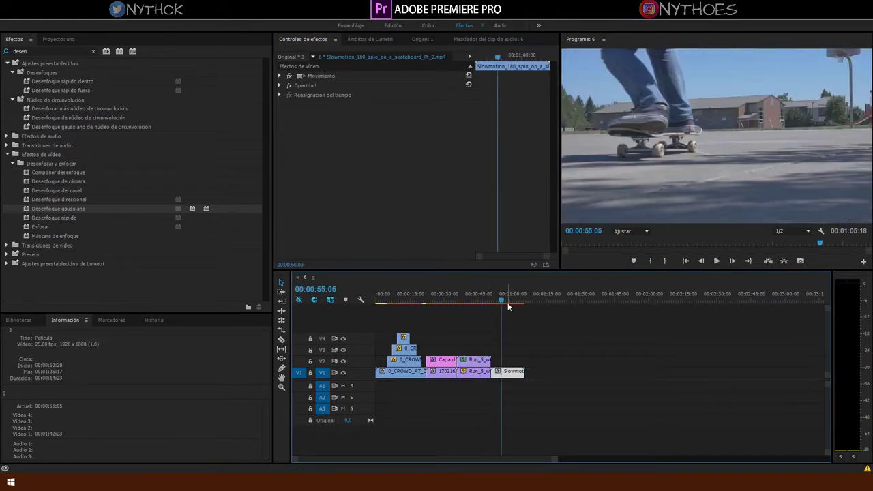
# - Duplicate the Slowmotion skateboard clip onto track V2 at 00:00:54:10 and select the copy
pyautogui.moveTo(502, 303); pyautogui.dragTo(498, 299)
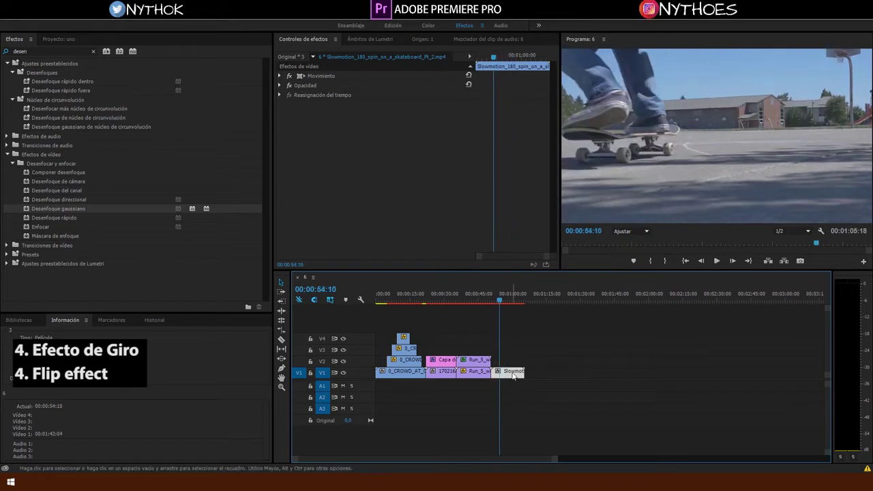
pyautogui.moveTo(514, 374); pyautogui.dragTo(513, 363)
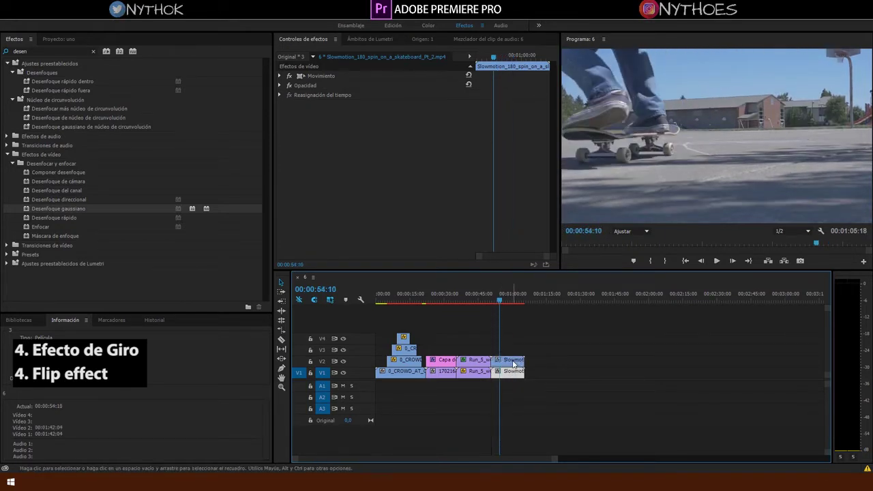
pyautogui.click(513, 361)
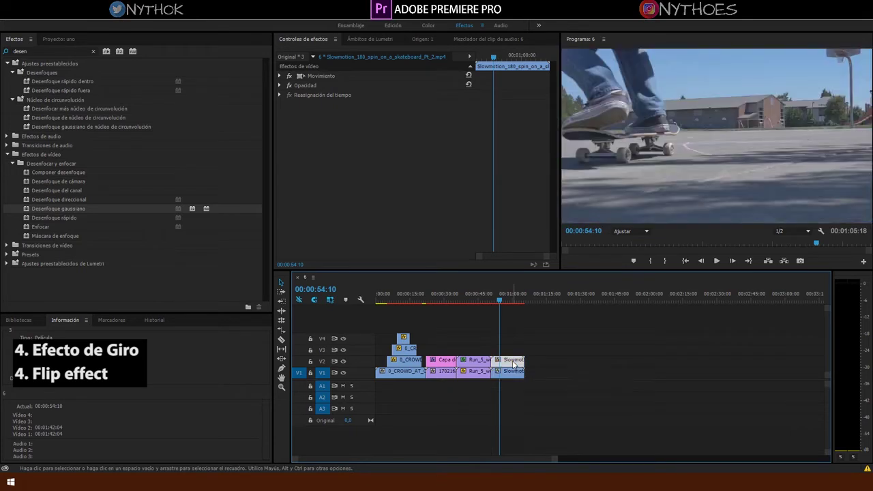
# - Search Effects for 'hori' and apply Volteado horizontal to the V2 skateboard copy
pyautogui.click(93, 51)
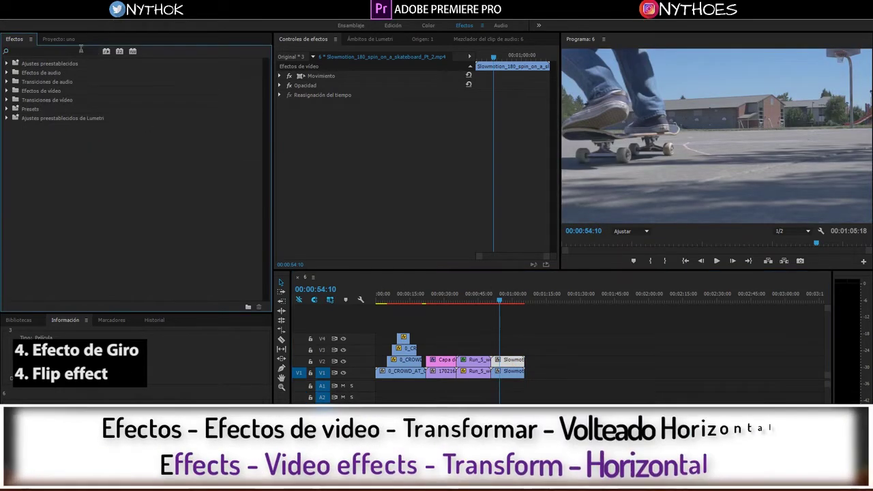
pyautogui.write('hori')
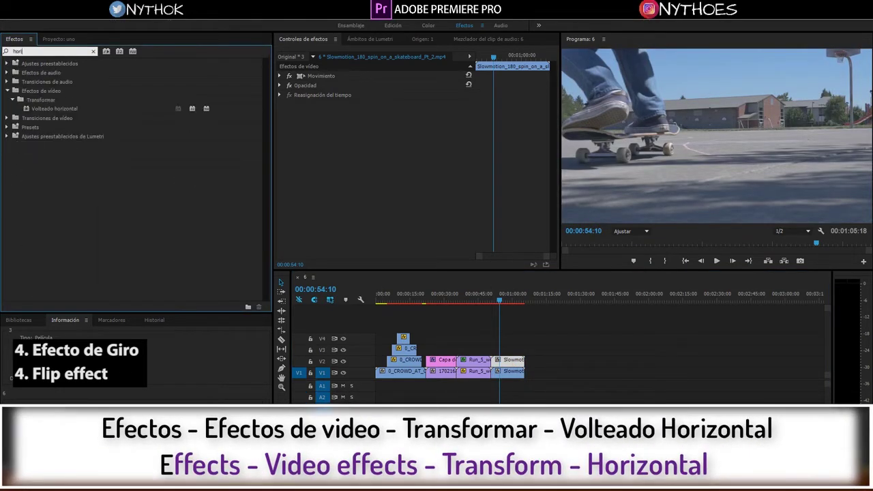
pyautogui.moveTo(63, 107); pyautogui.dragTo(511, 364)
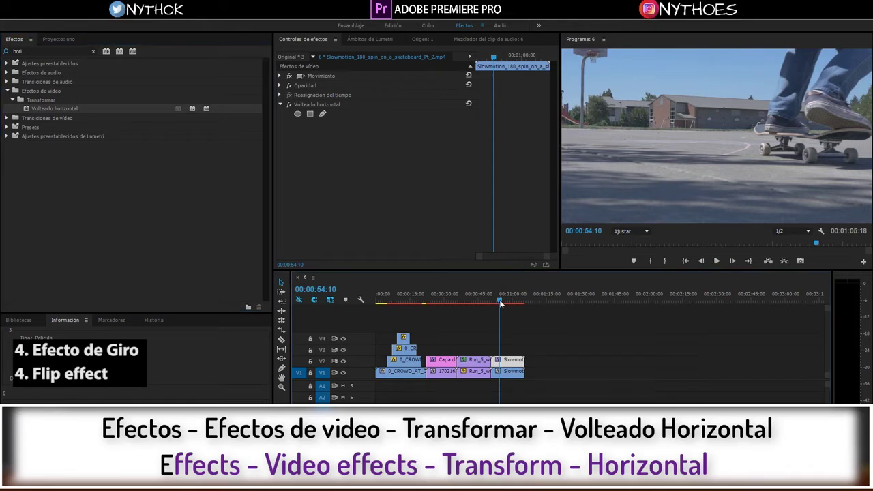
pyautogui.moveTo(499, 299); pyautogui.dragTo(500, 299)
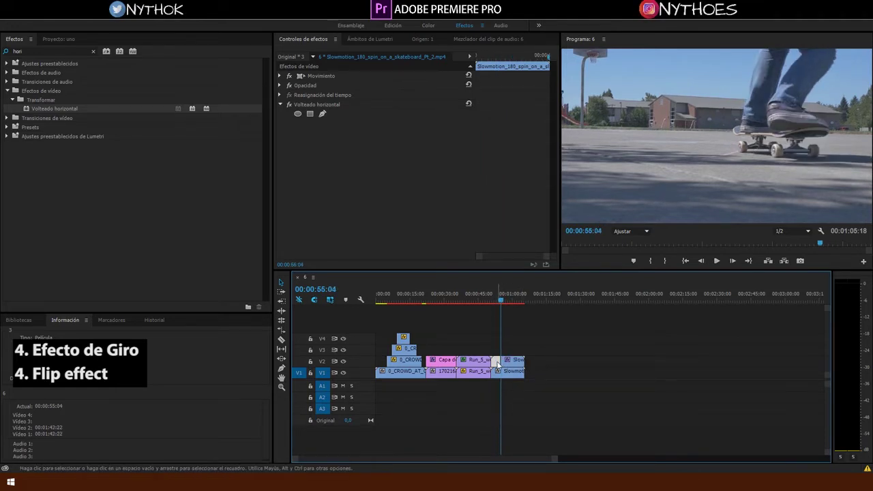
# - Draw a four-point pen mask around the left half of the frame on Volteado horizontal
pyautogui.click(323, 113)
pyautogui.click(755, 153)
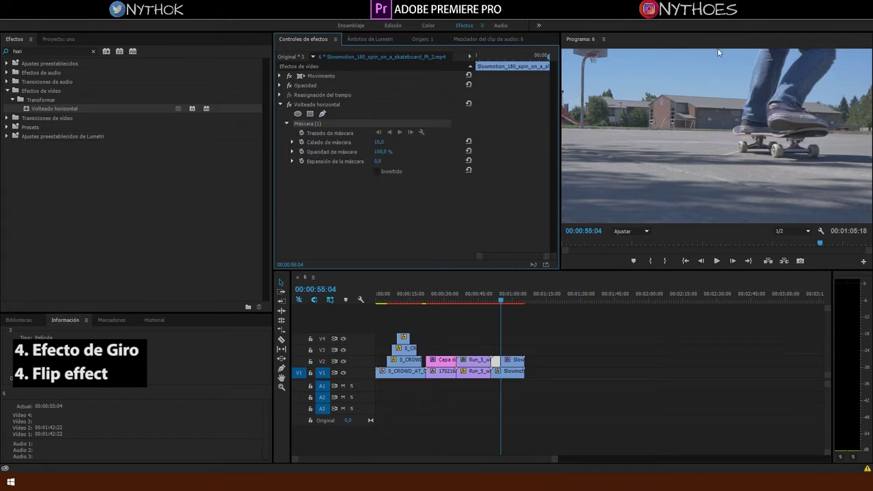
pyautogui.press('Up')
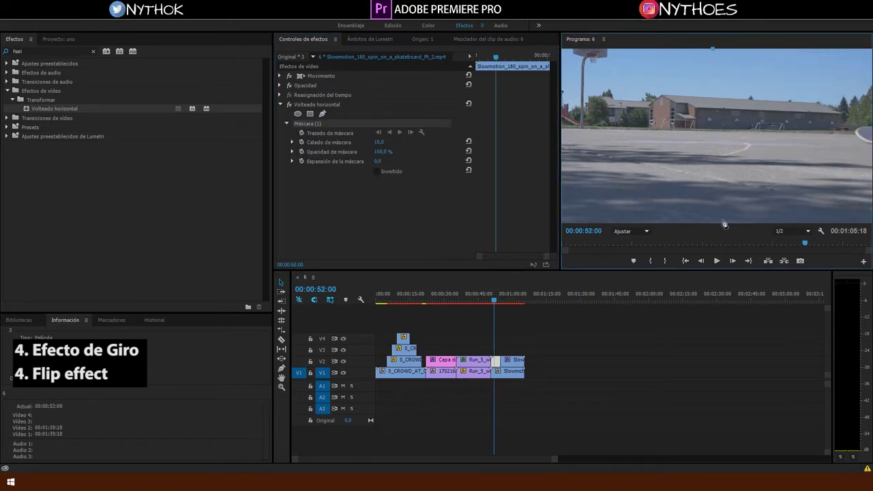
pyautogui.click(719, 223)
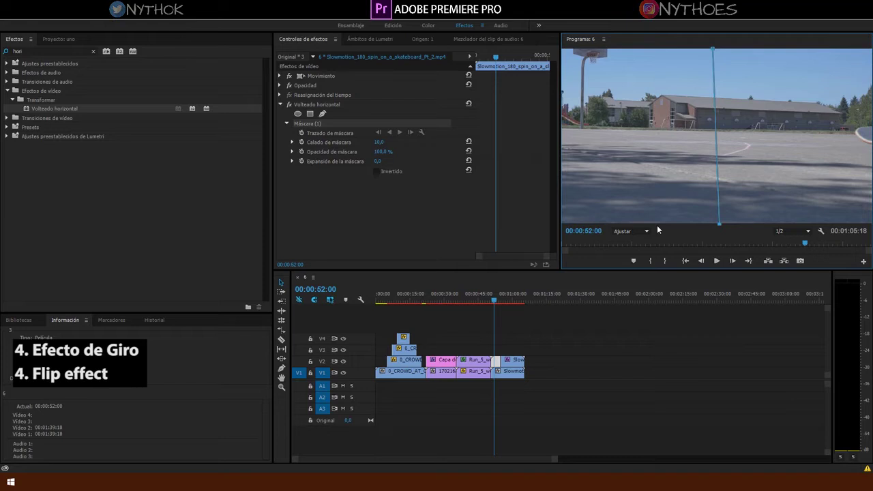
pyautogui.click(563, 225)
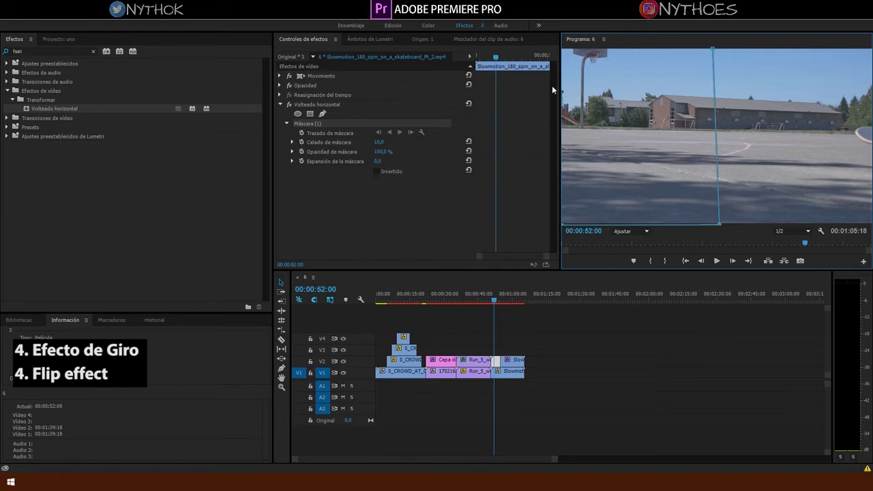
pyautogui.click(563, 51)
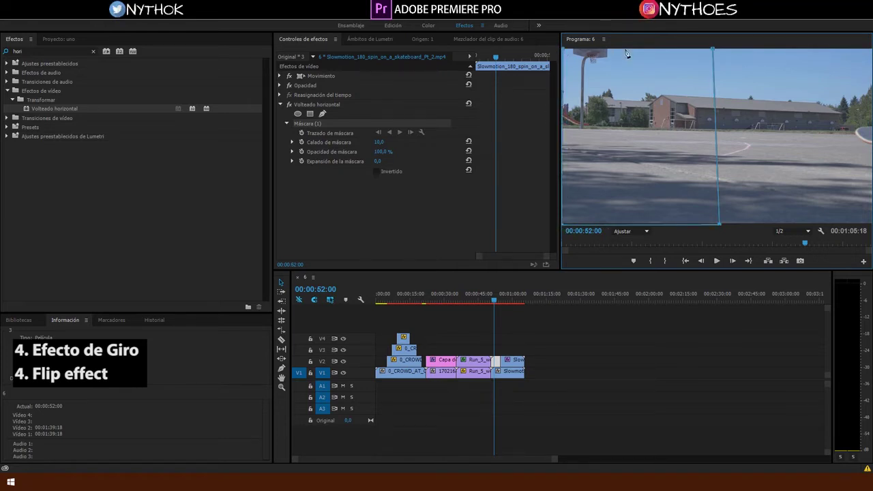
pyautogui.click(711, 49)
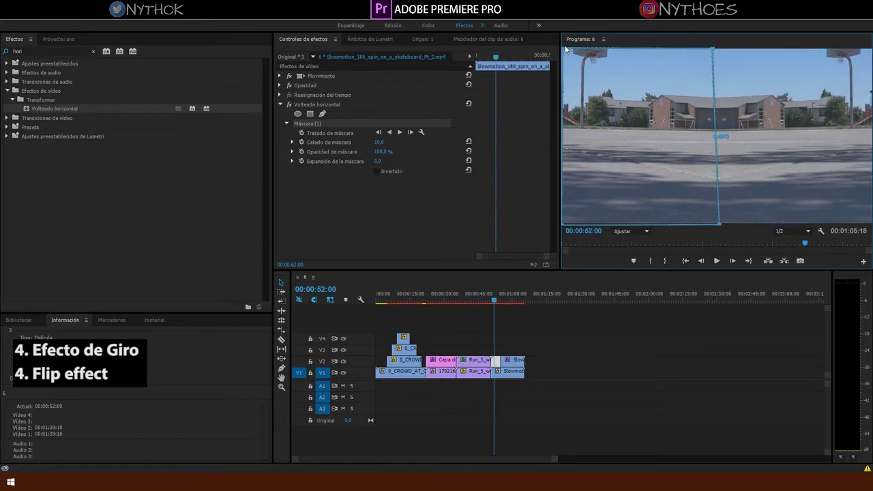
# - Invert the flip mask so the court footage appears mirrored, checking frames around 00:00:54:20
pyautogui.press('Down')
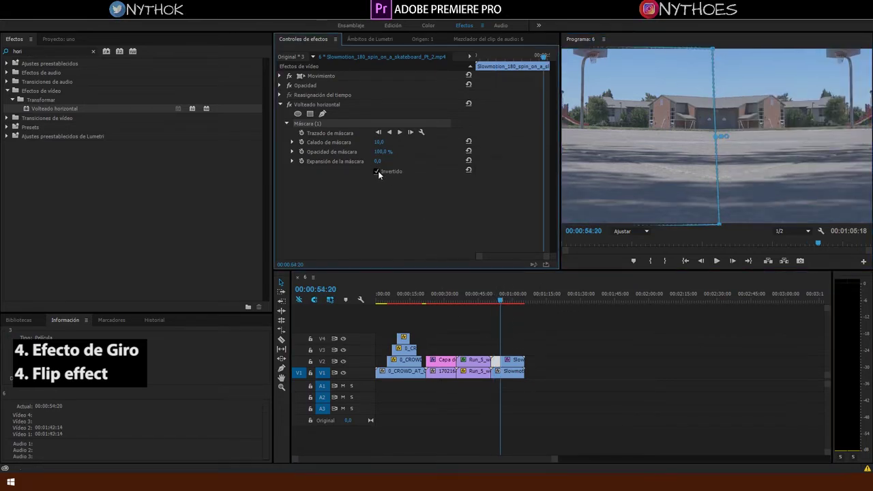
pyautogui.click(376, 171)
pyautogui.moveTo(499, 301); pyautogui.dragTo(500, 299)
pyautogui.click(518, 360)
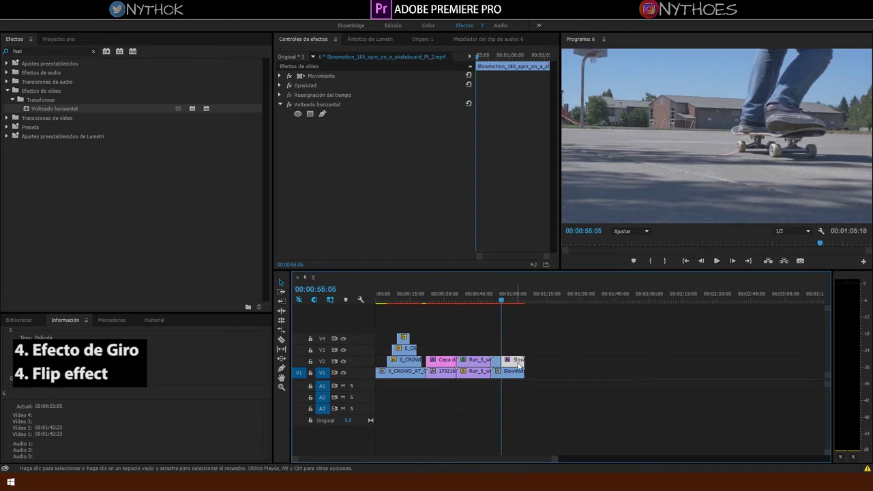
pyautogui.click(280, 86)
pyautogui.click(402, 113)
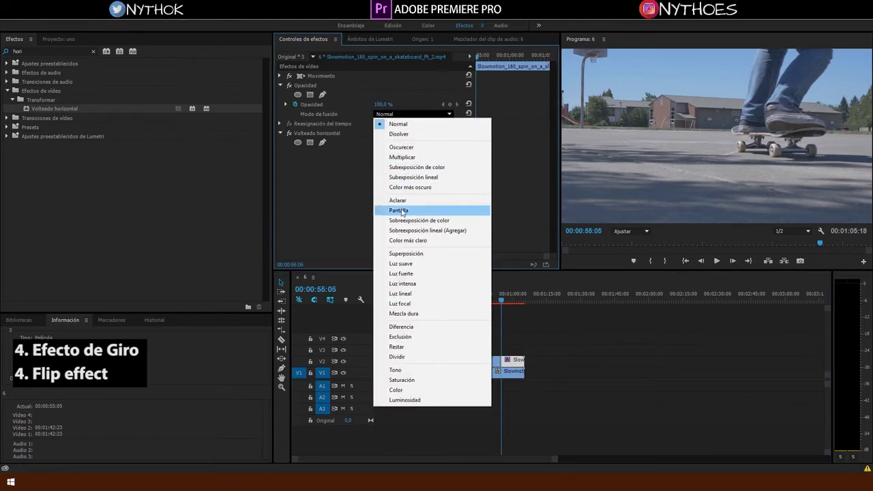
pyautogui.click(400, 212)
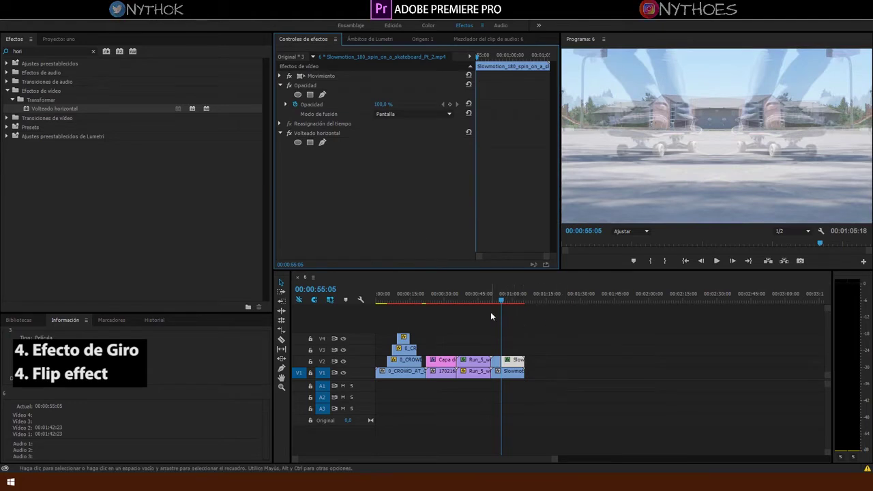
pyautogui.click(498, 301)
pyautogui.moveTo(499, 301); pyautogui.dragTo(510, 301)
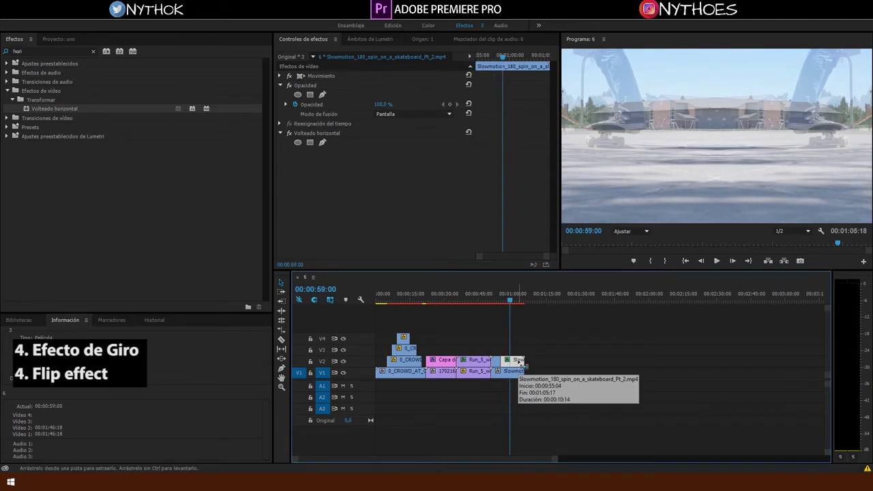
pyautogui.click(400, 113)
pyautogui.click(401, 119)
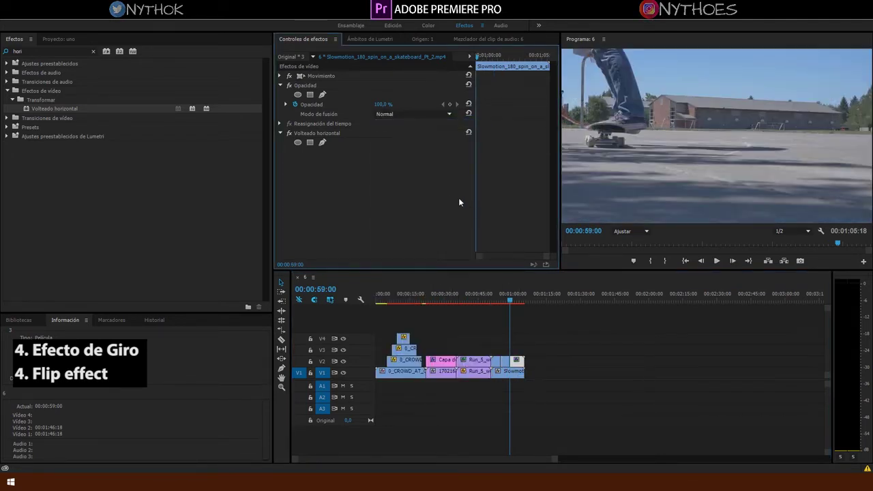
# - Draw a pen mask over the right half of the frame and tick Invertido
pyautogui.click(323, 145)
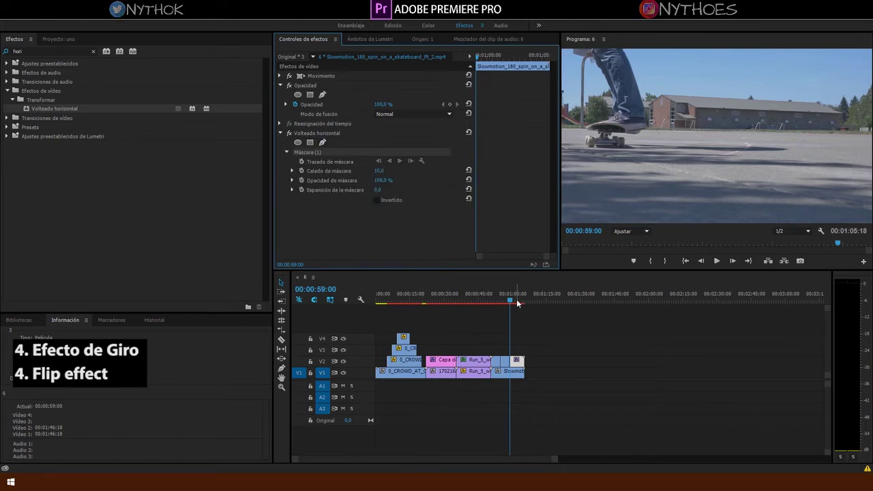
pyautogui.click(716, 51)
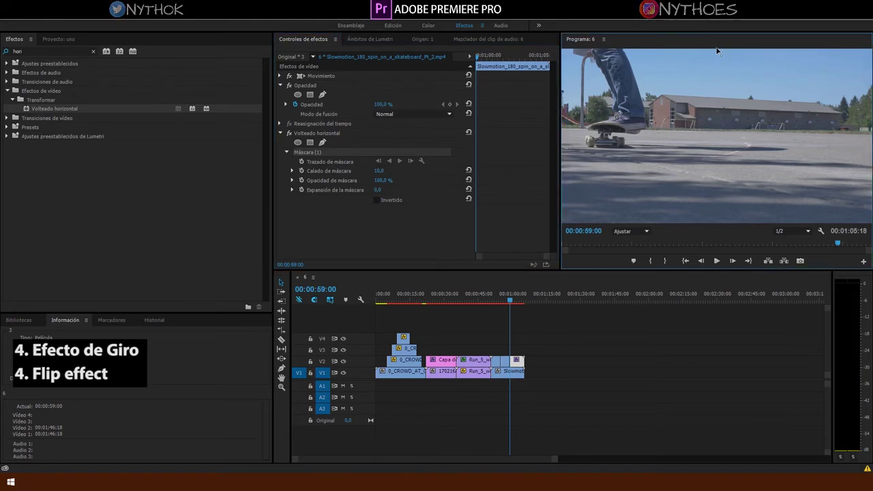
pyautogui.click(724, 225)
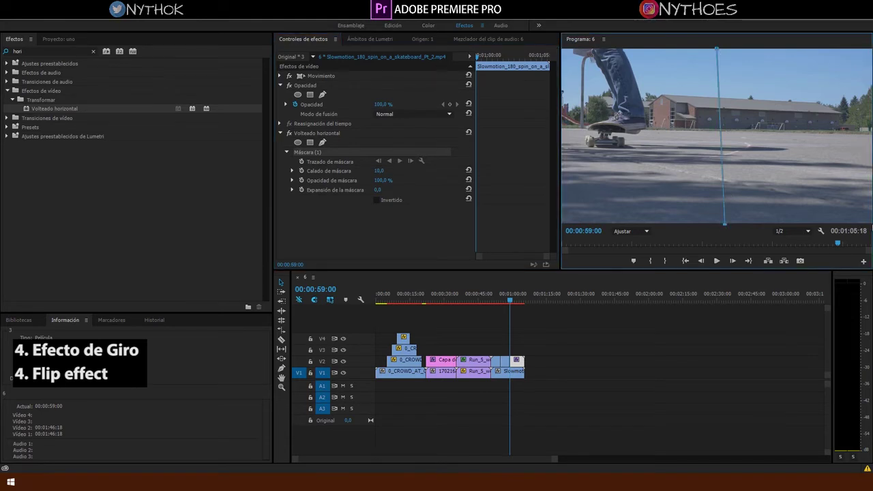
pyautogui.click(869, 48)
pyautogui.click(870, 224)
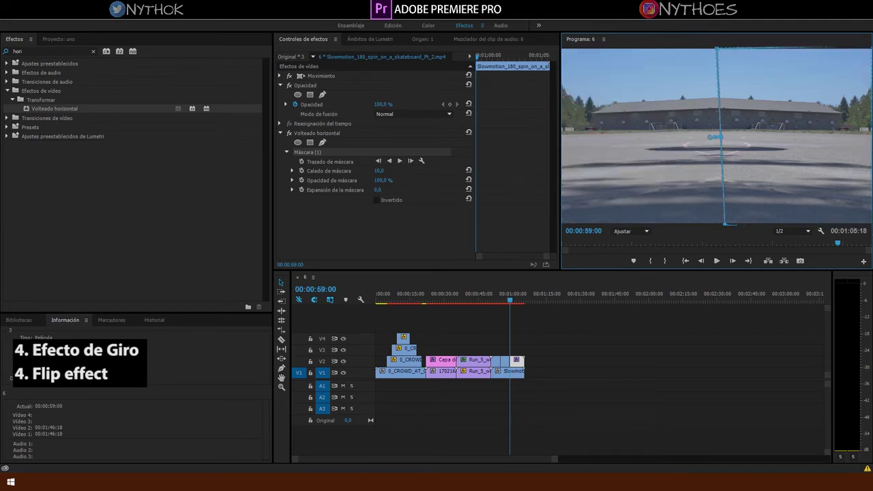
pyautogui.click(376, 201)
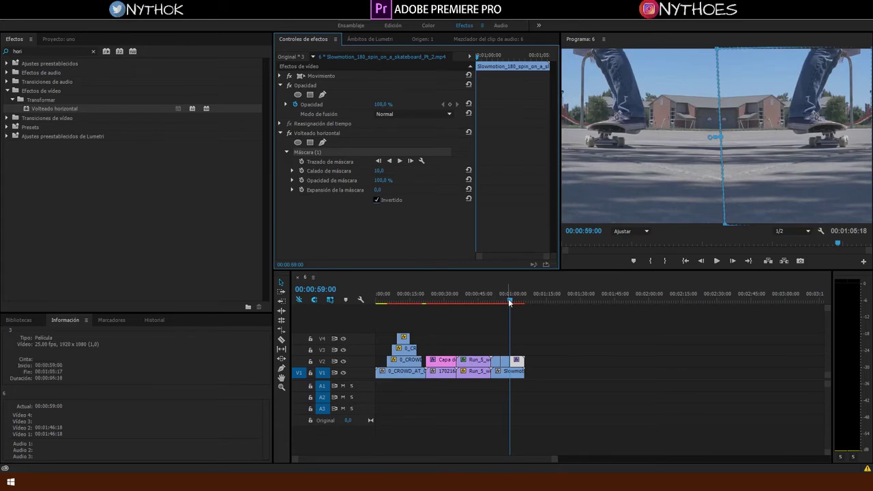
pyautogui.moveTo(509, 303); pyautogui.dragTo(517, 302)
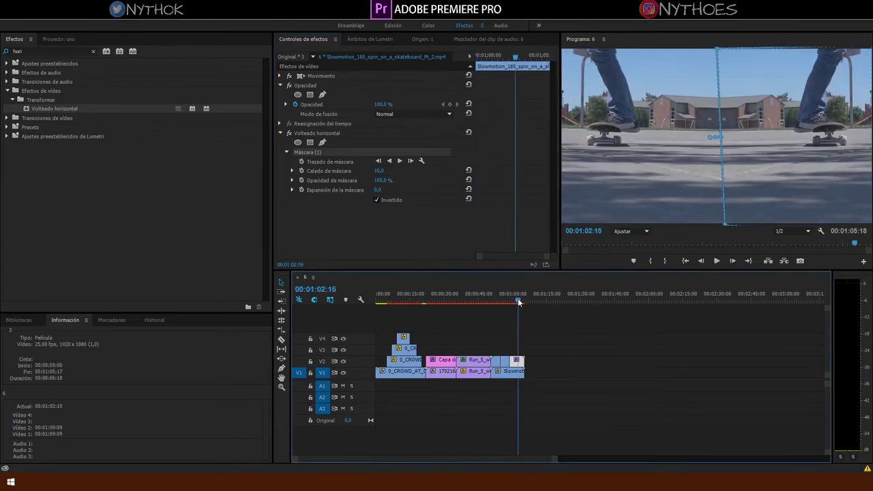